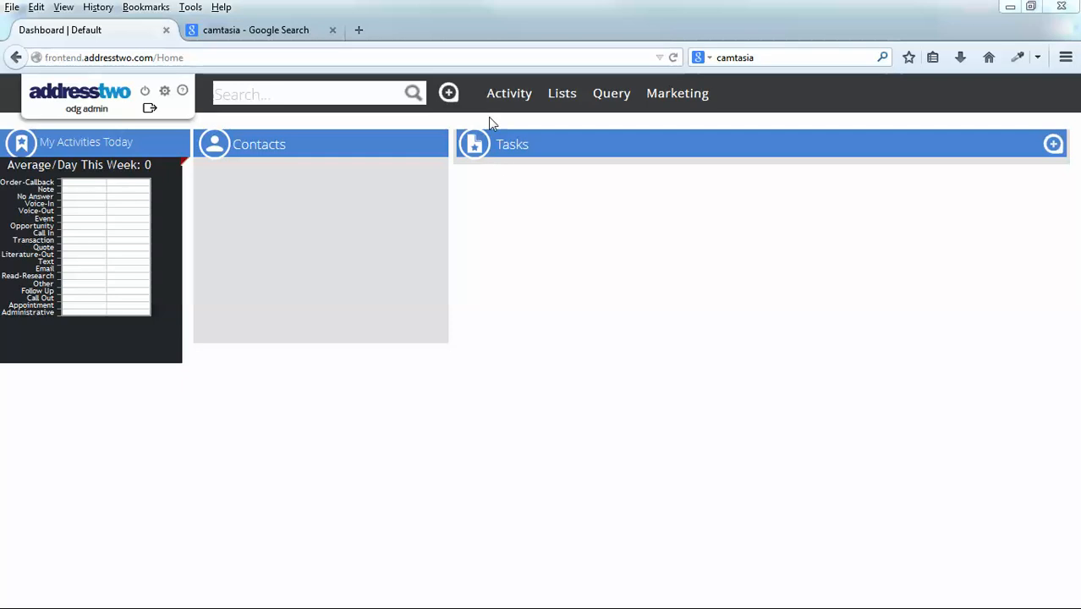
Start a new account for company AddressTwo and enter the contact's first name, last name and email address.
click(450, 93)
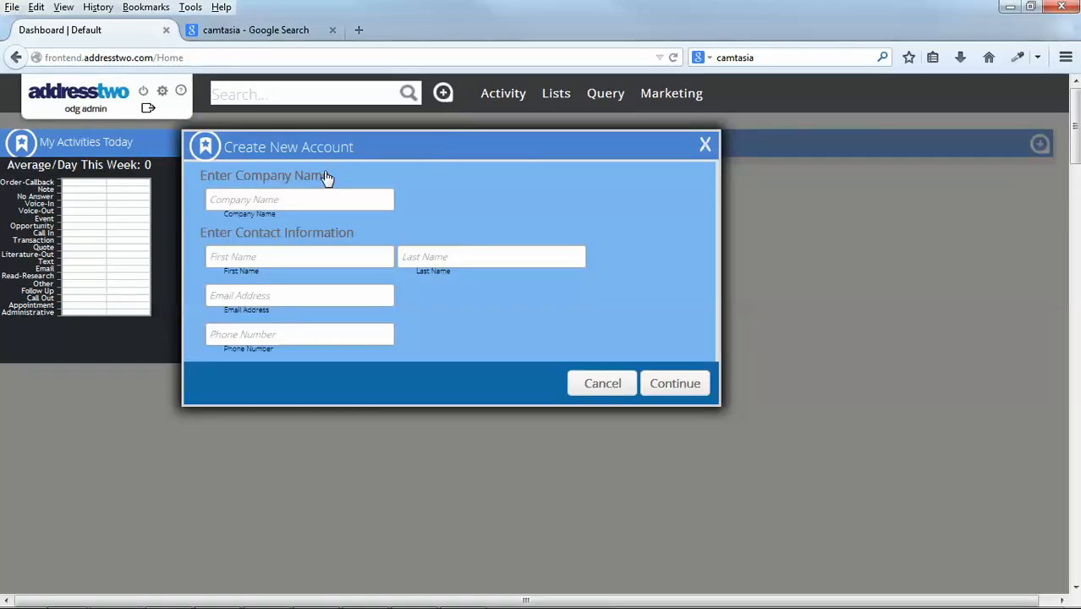
text(AdNick)
key(Tab)
text(Cnic)
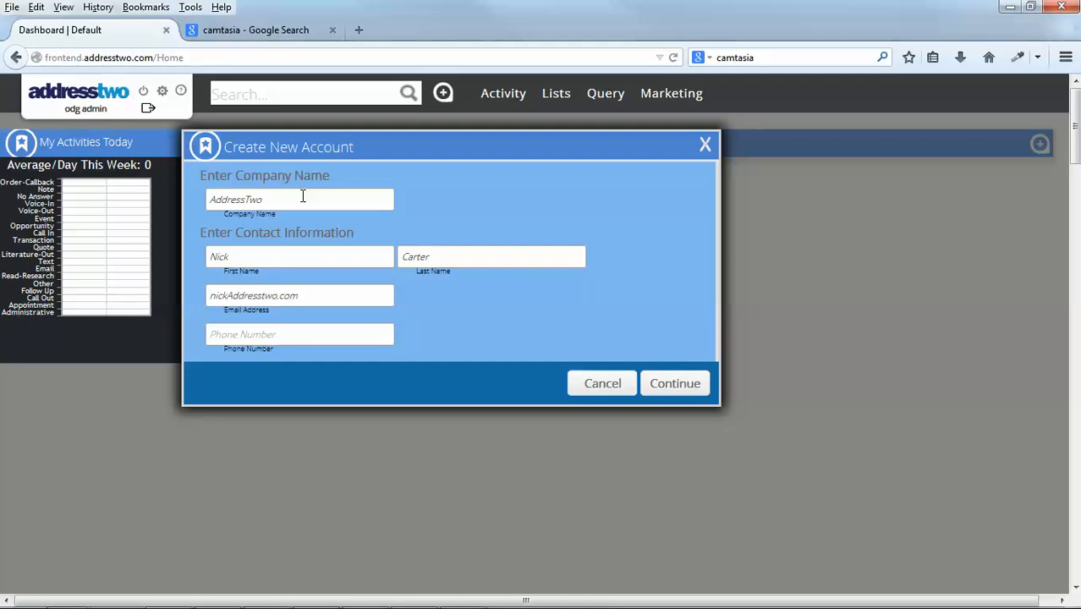
Insert the missing @ in the contact's email address, add the phone number and continue to create the account.
click(229, 296)
text(@)
click(259, 335)
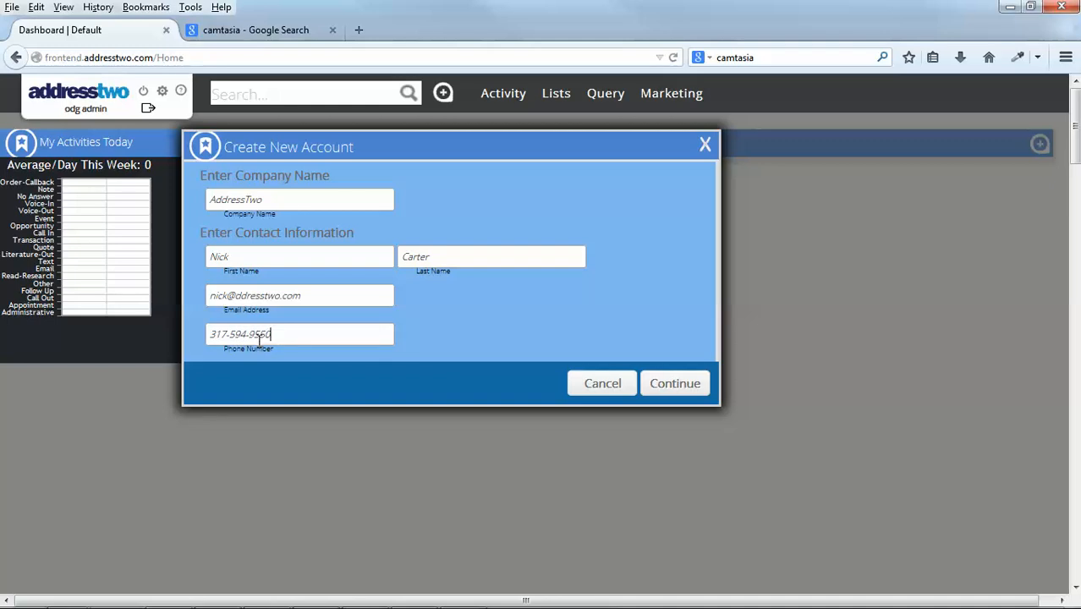
click(698, 383)
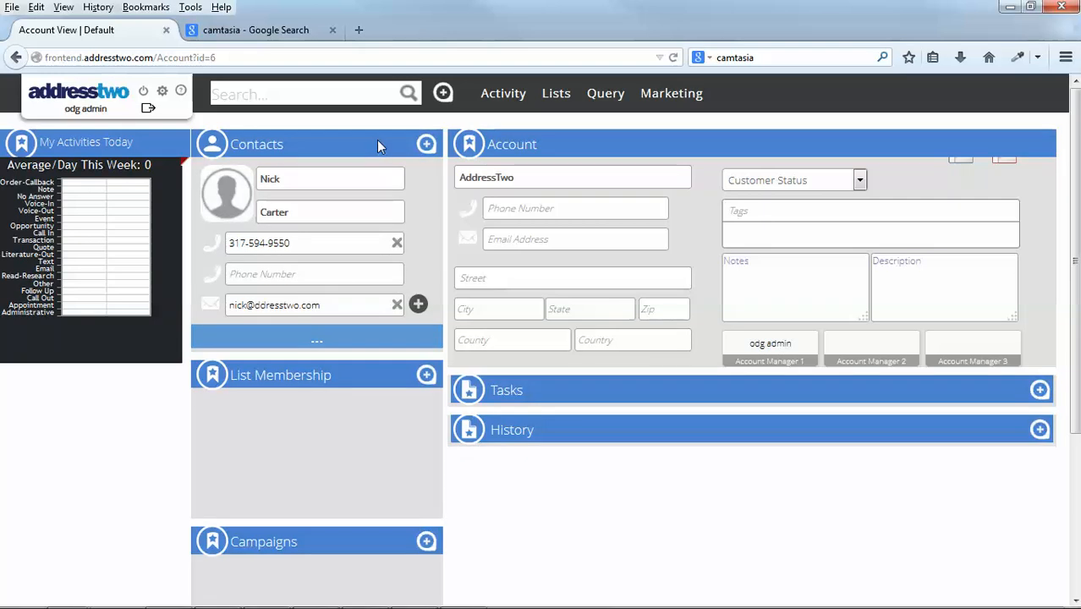
Add a second contact to the AddressTwo account with first and last name and save it.
click(425, 145)
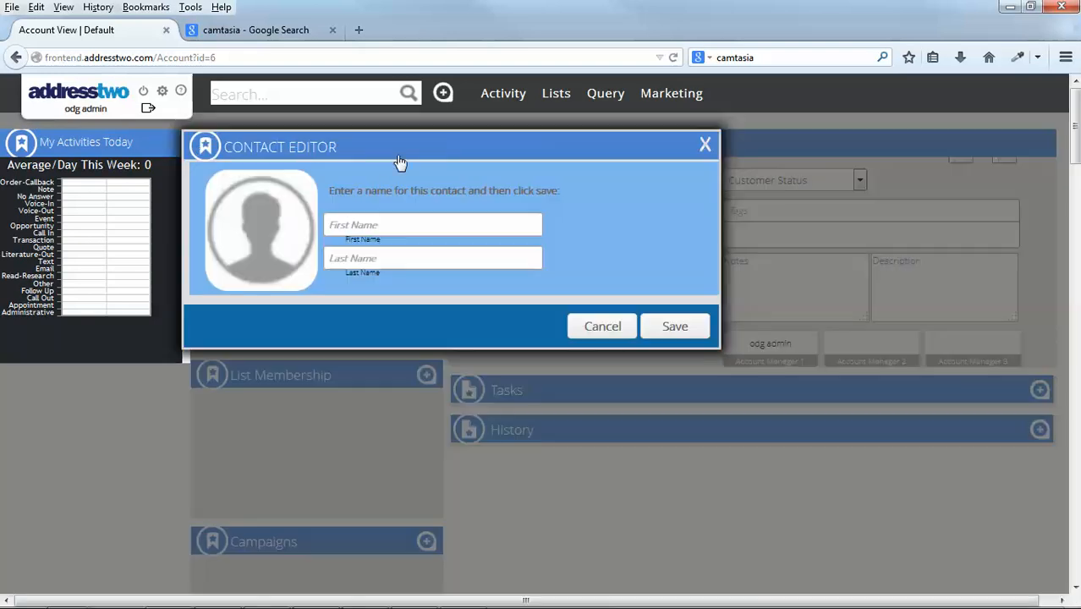
click(377, 225)
key(Tab)
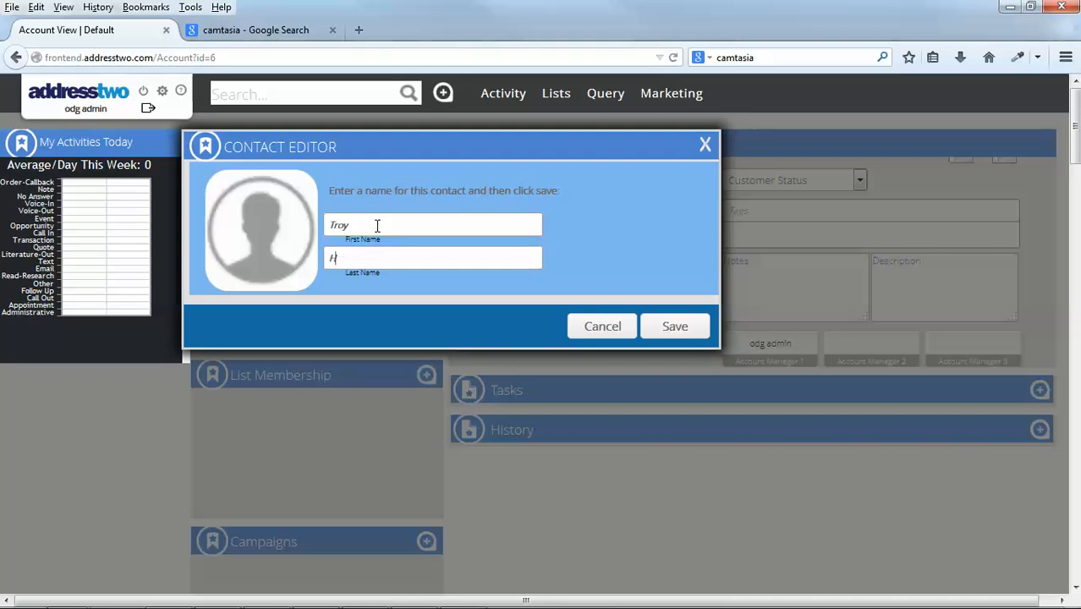
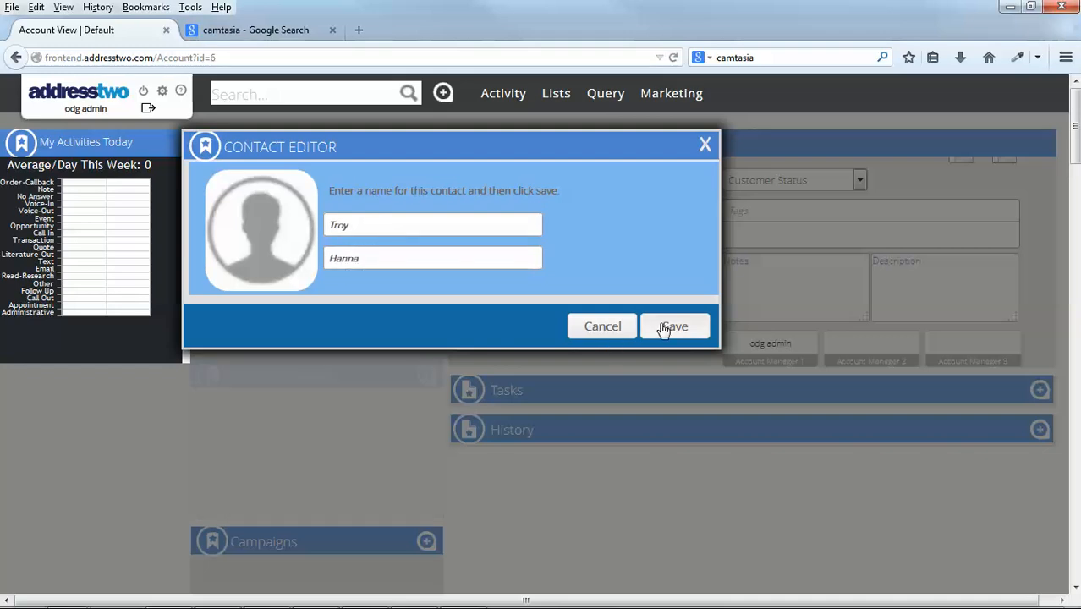
click(667, 327)
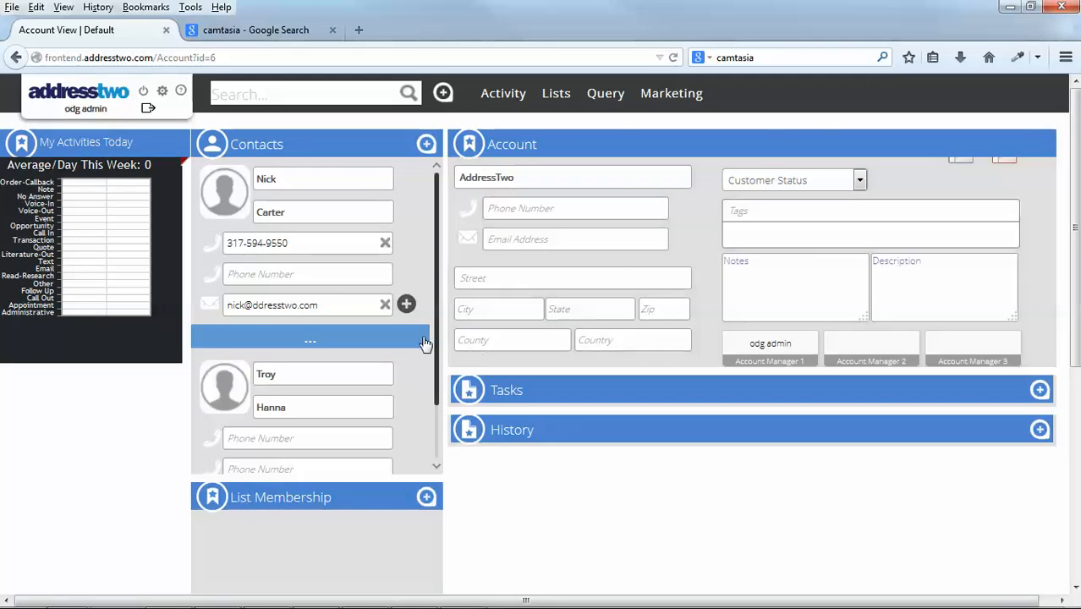
Fill in the email address of the second contact.
scroll(427, 346, down, 1)
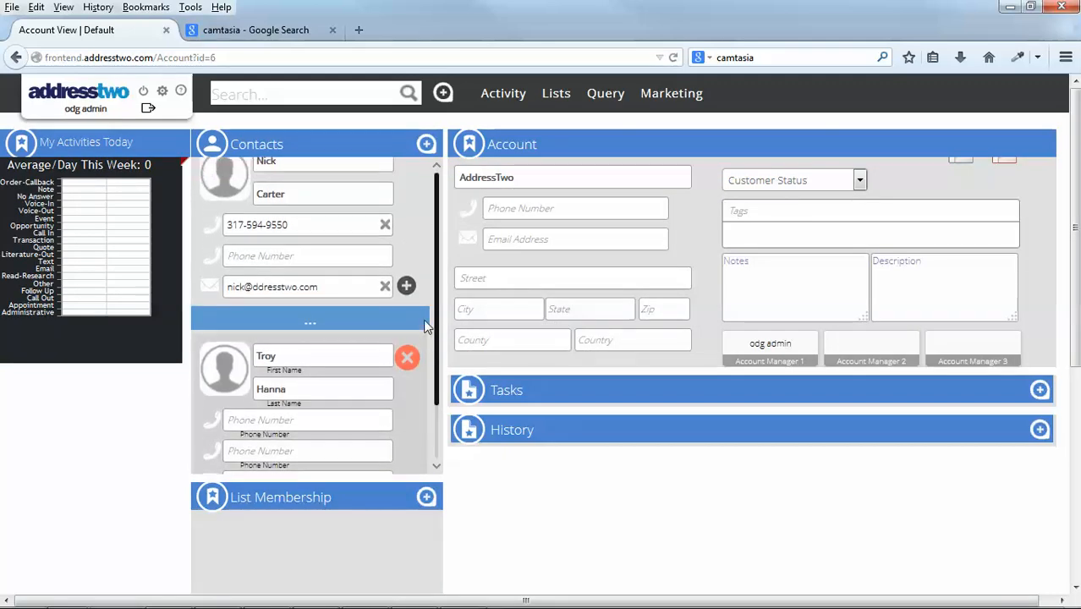
scroll(419, 430, down, 1)
scroll(261, 431, up, 2)
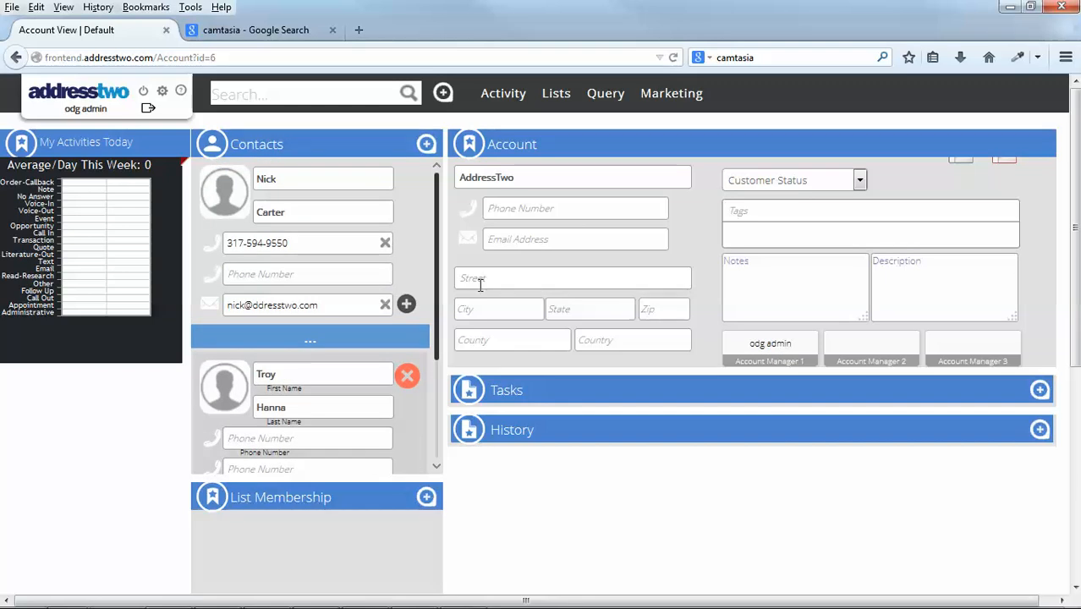
drag(437, 327, 435, 455)
scroll(252, 427, down, 2)
text(gcdresstwo.com)
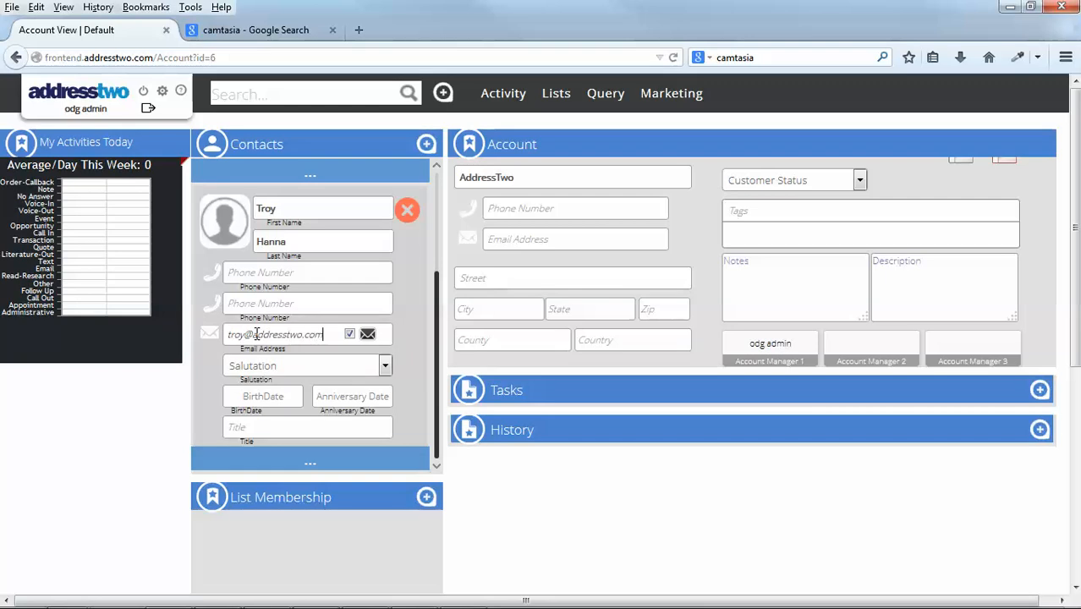
click(401, 302)
click(371, 336)
click(480, 327)
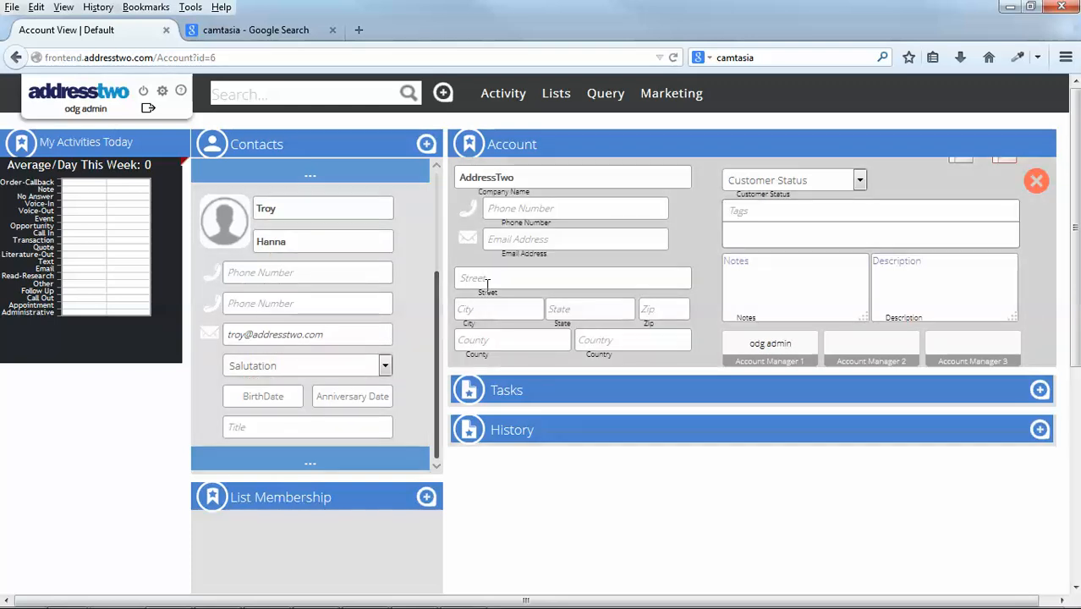
Enter the company's phone number in the account details, leaving the email address empty.
click(532, 212)
click(599, 239)
click(1036, 181)
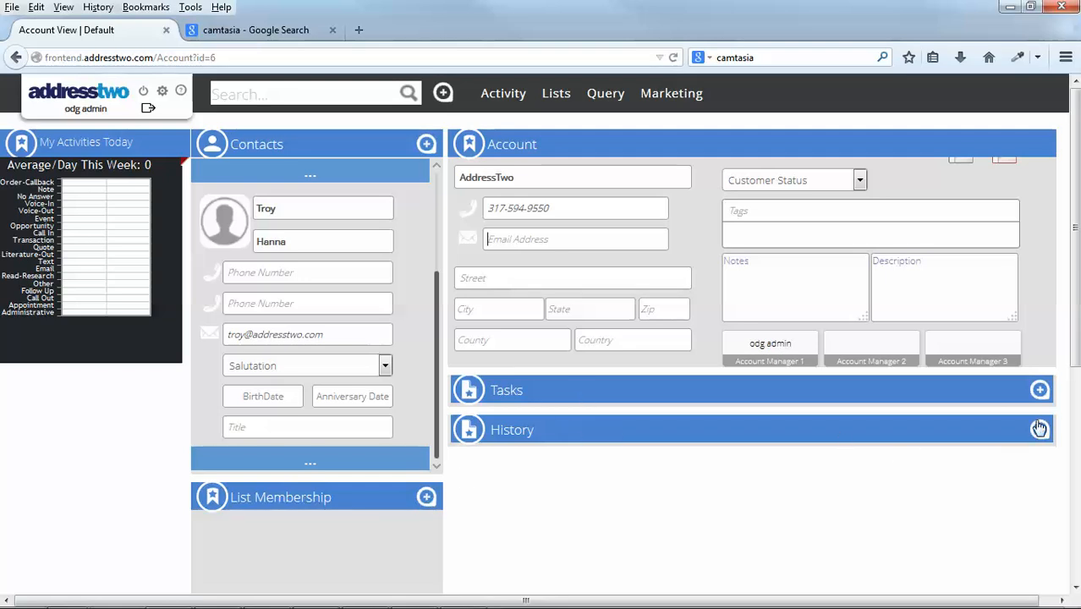
Start a new history entry for the account with the event type Appointment.
scroll(1058, 376, down, 2)
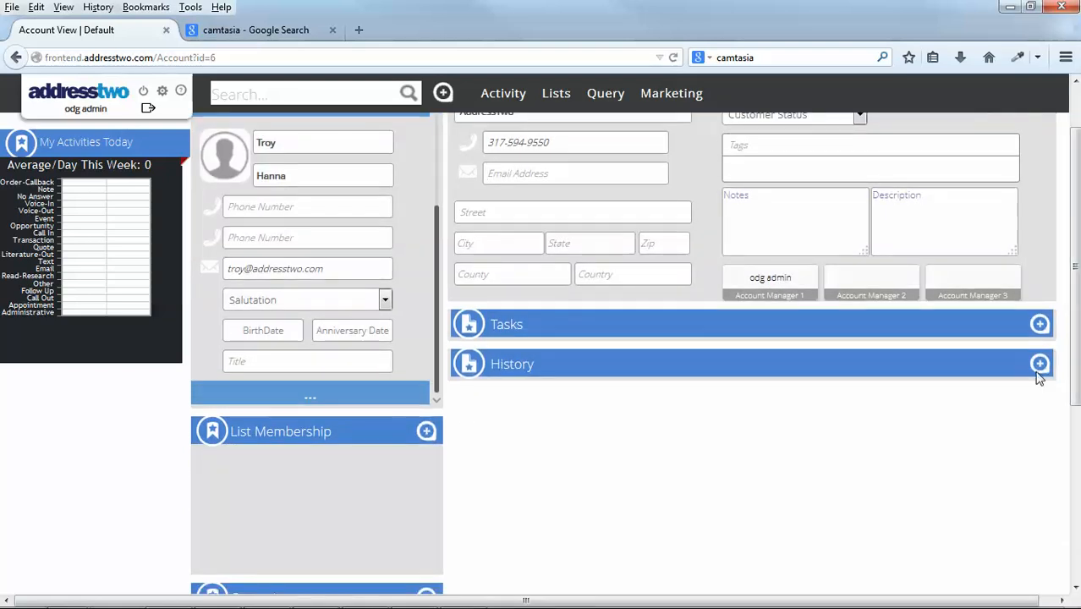
click(1040, 365)
click(378, 187)
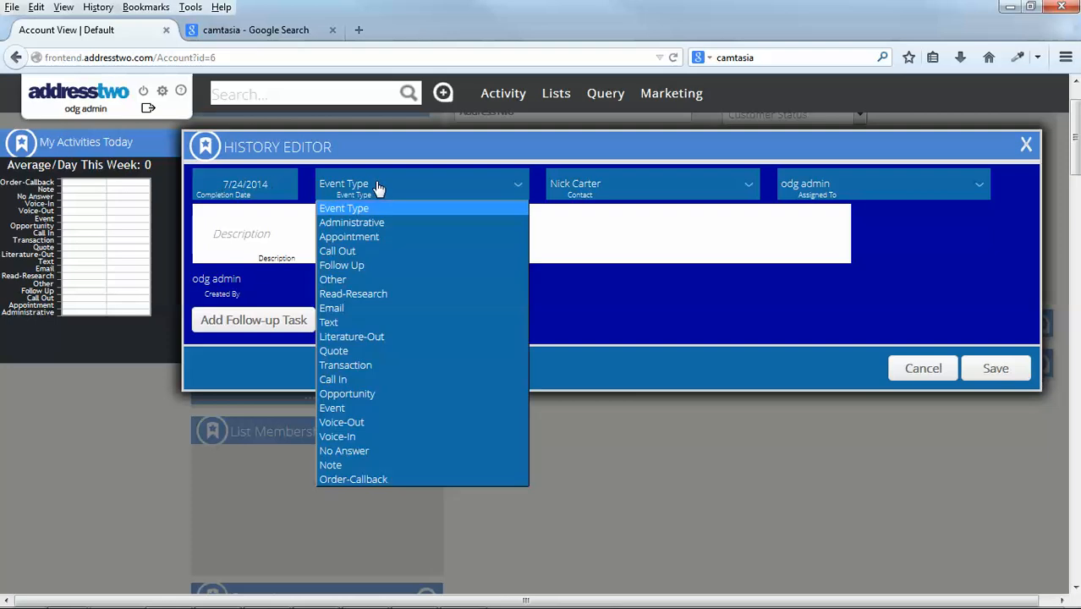
click(367, 237)
click(501, 240)
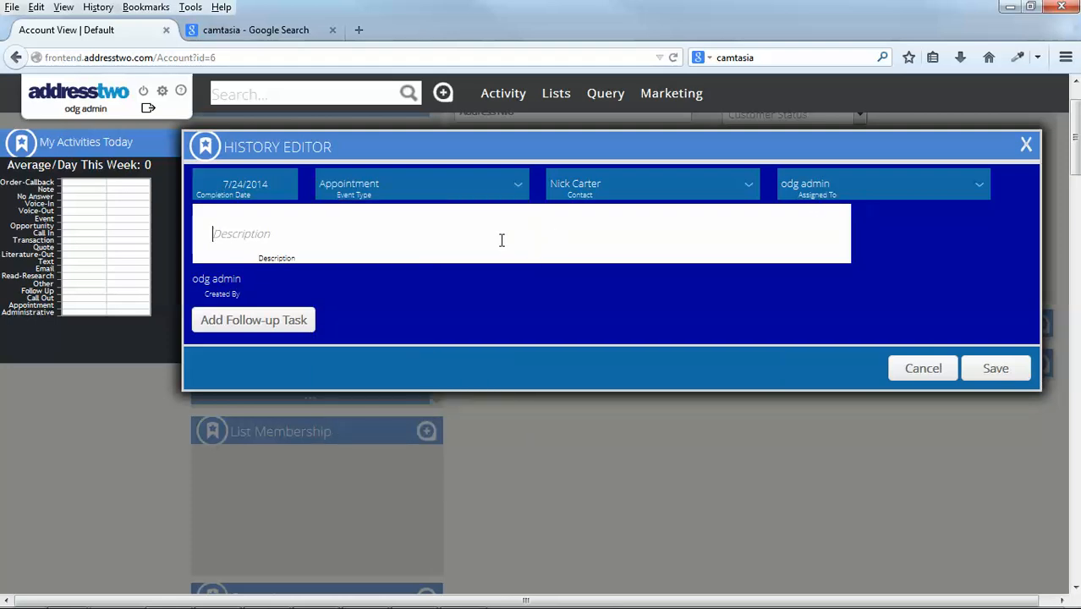
Set the history entry's completion date to 07/23/2014 and its description to "Here is what wwe talked about.".
click(244, 184)
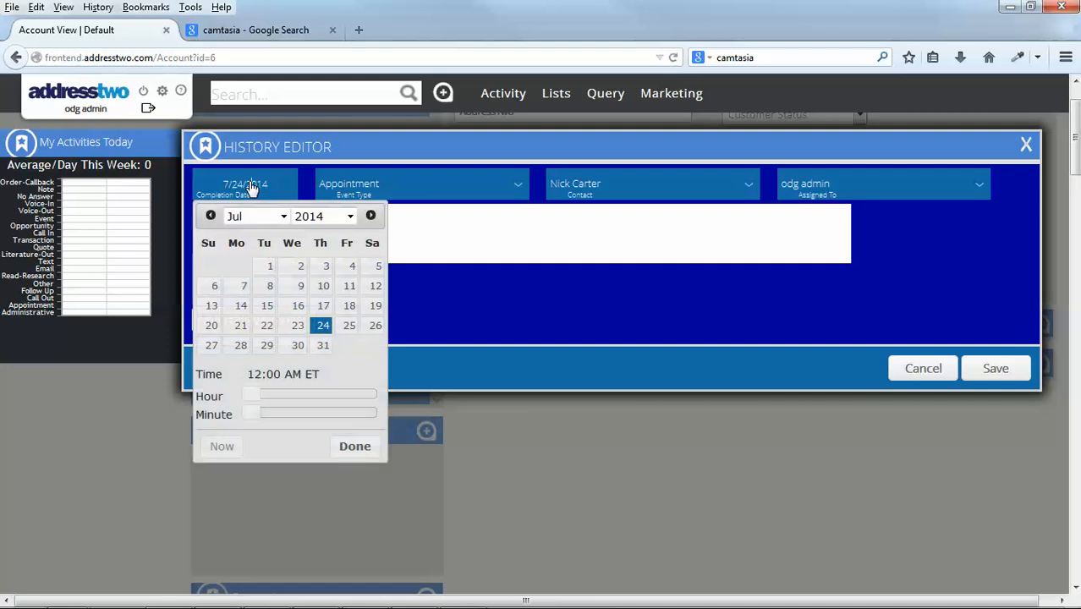
click(295, 326)
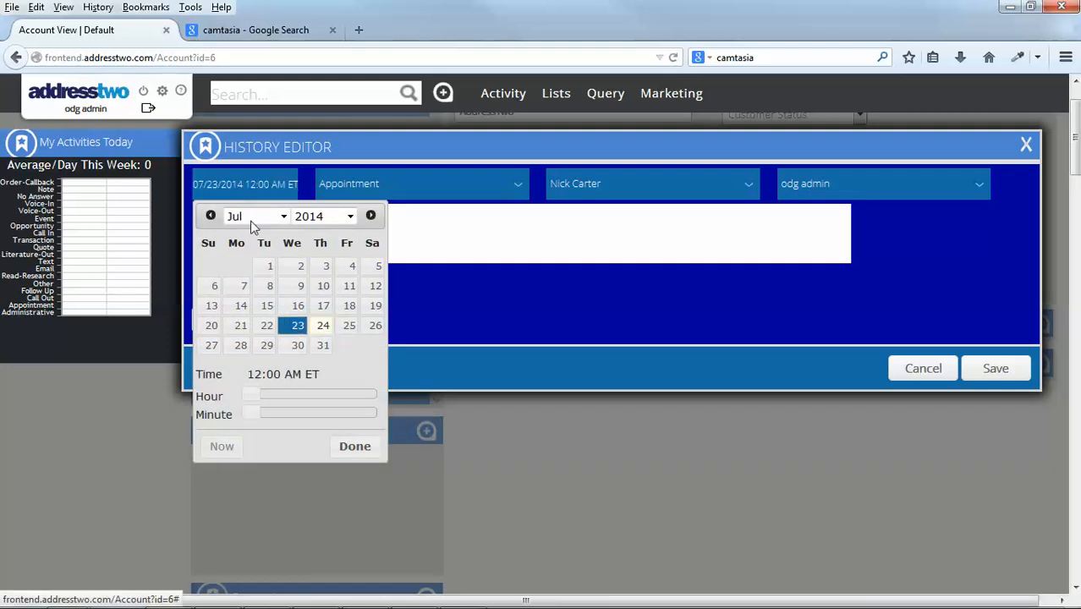
click(354, 446)
click(443, 227)
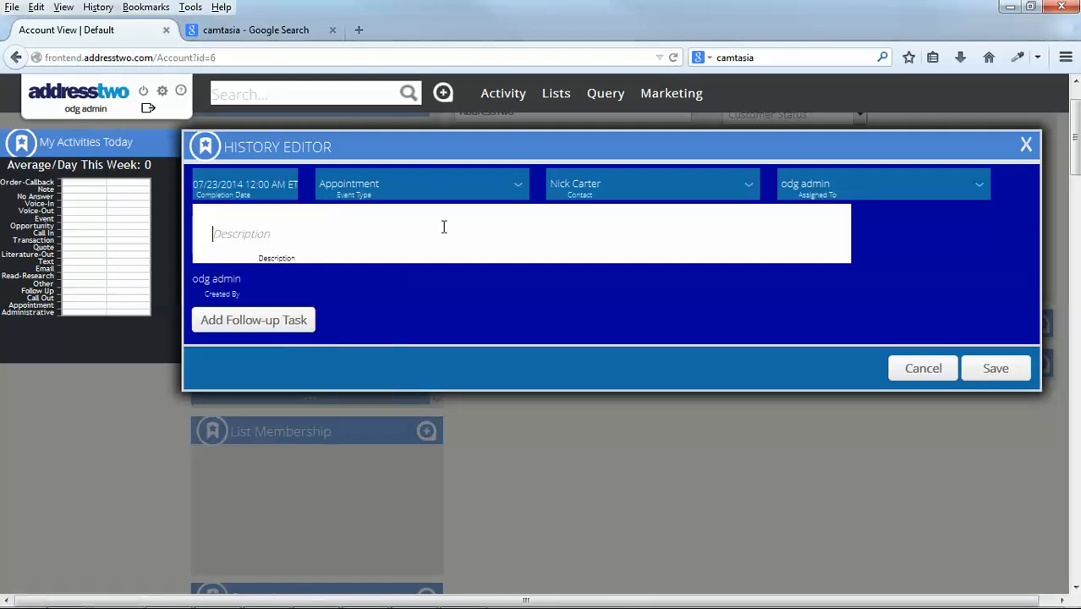
text(Here is what wwe talked about.)
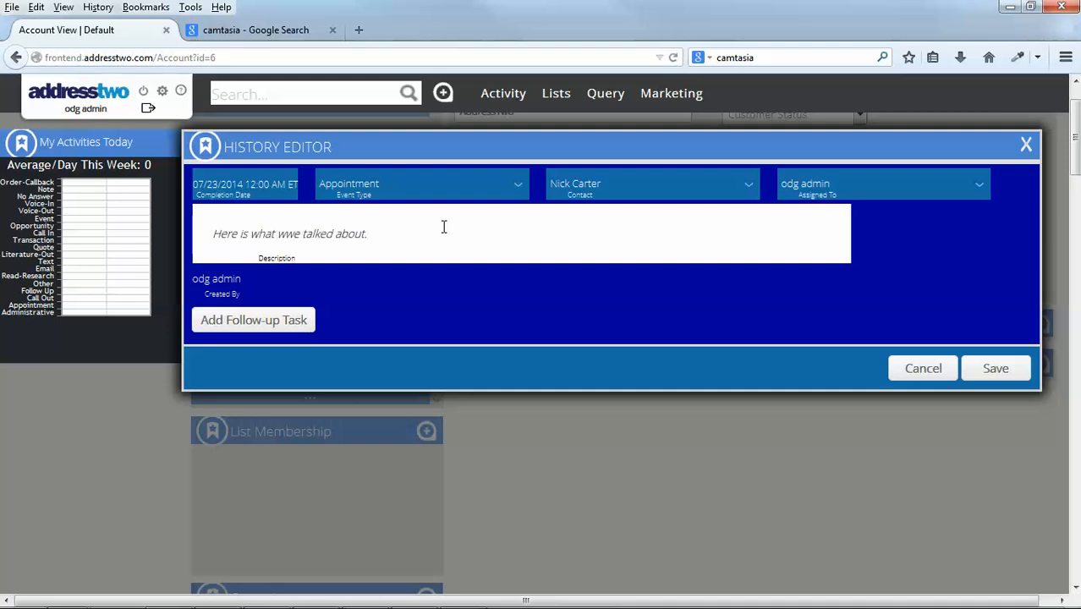
Add a follow-up task to the history entry with the due date 07/30/2014.
click(271, 320)
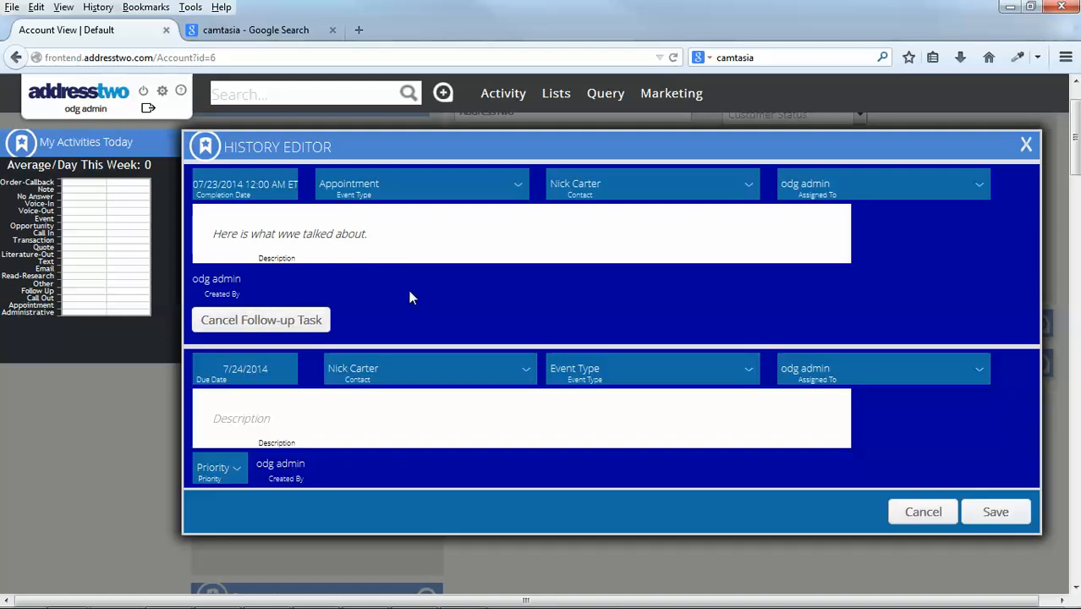
scroll(410, 294, down, 2)
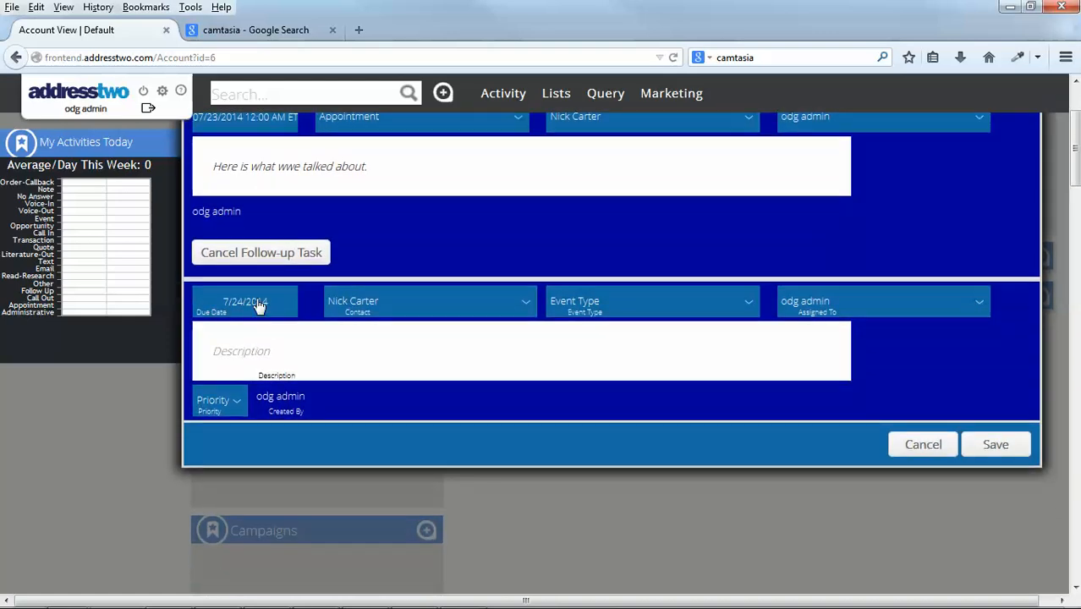
click(256, 303)
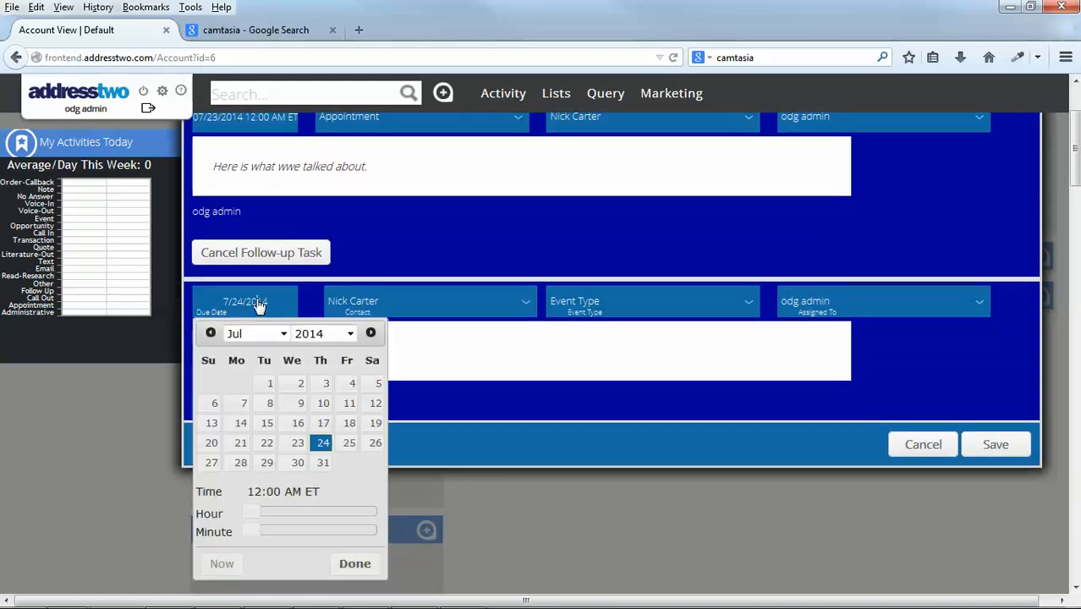
click(303, 463)
Set the task's event type to Follow Up, describe it as "Remind me to follow up" and save the entry.
click(620, 310)
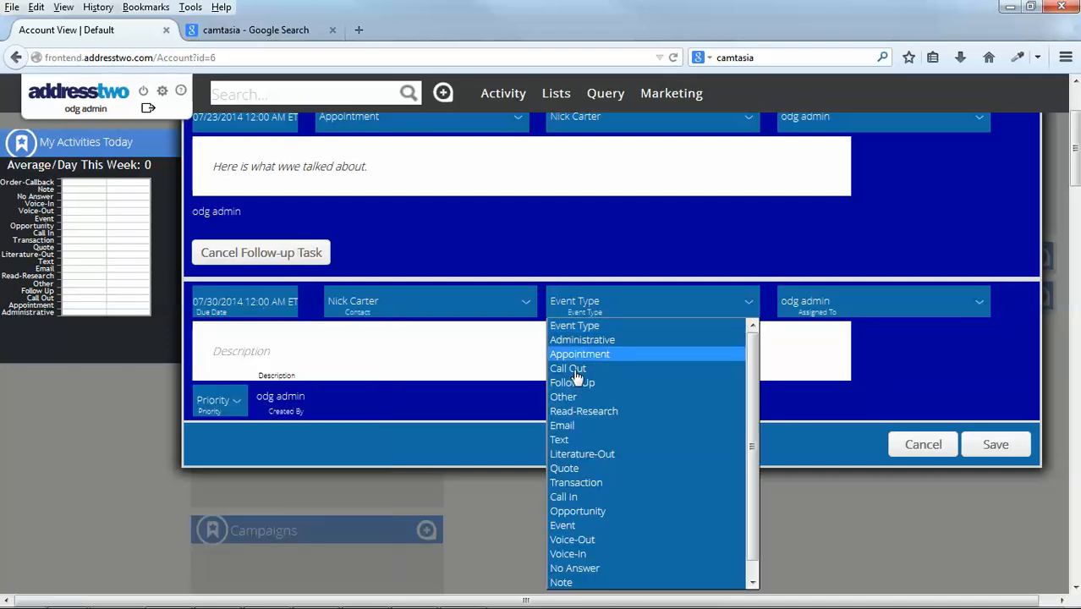
click(570, 380)
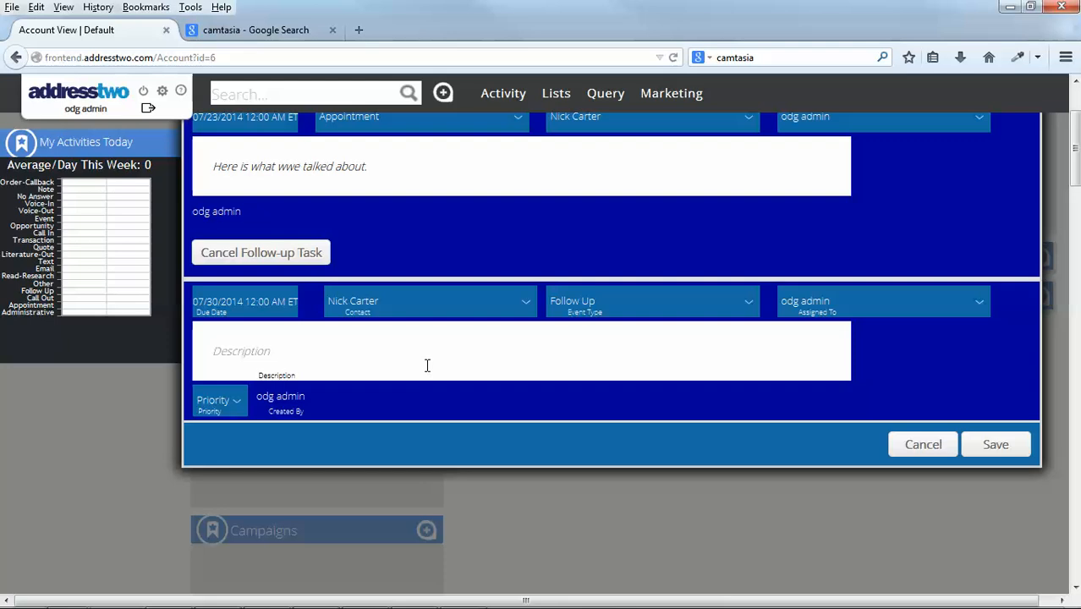
text(Remind me to follow up)
click(999, 451)
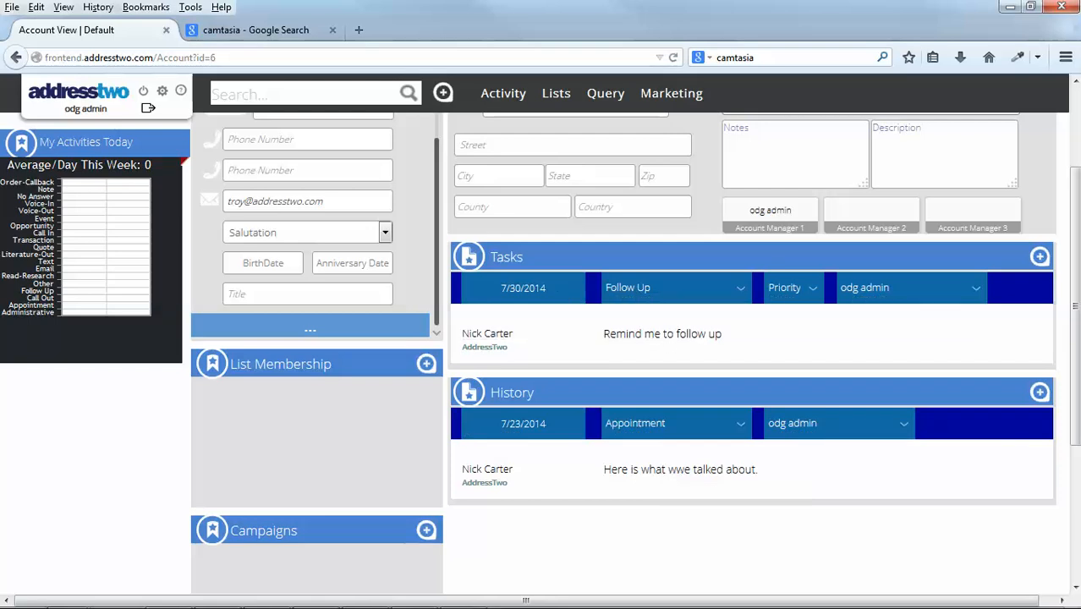
Set the account's customer status to Customer and add the tag "software company".
scroll(1074, 304, up, 3)
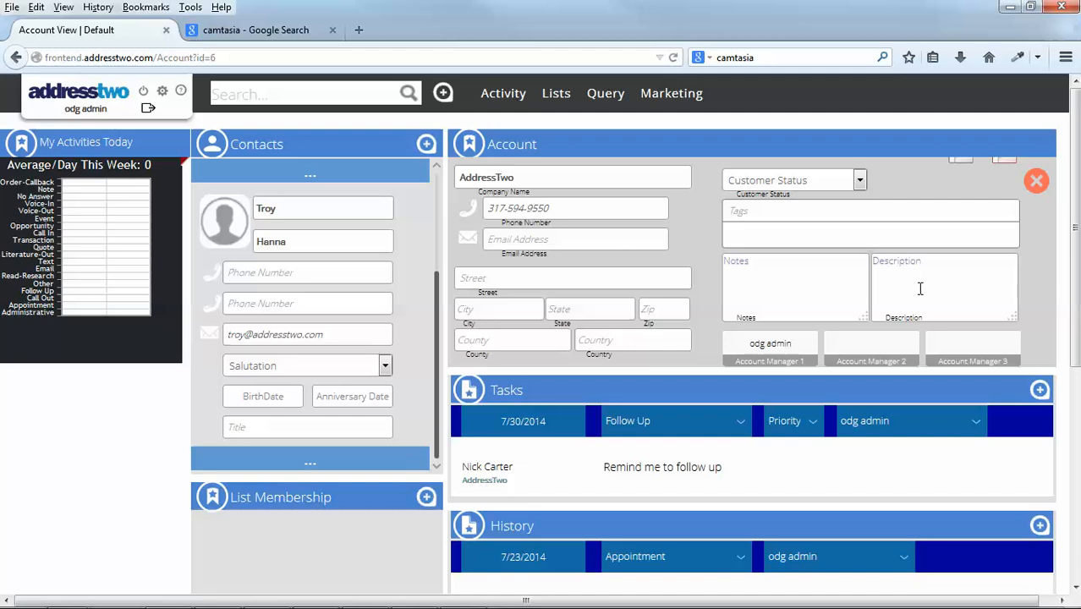
click(806, 182)
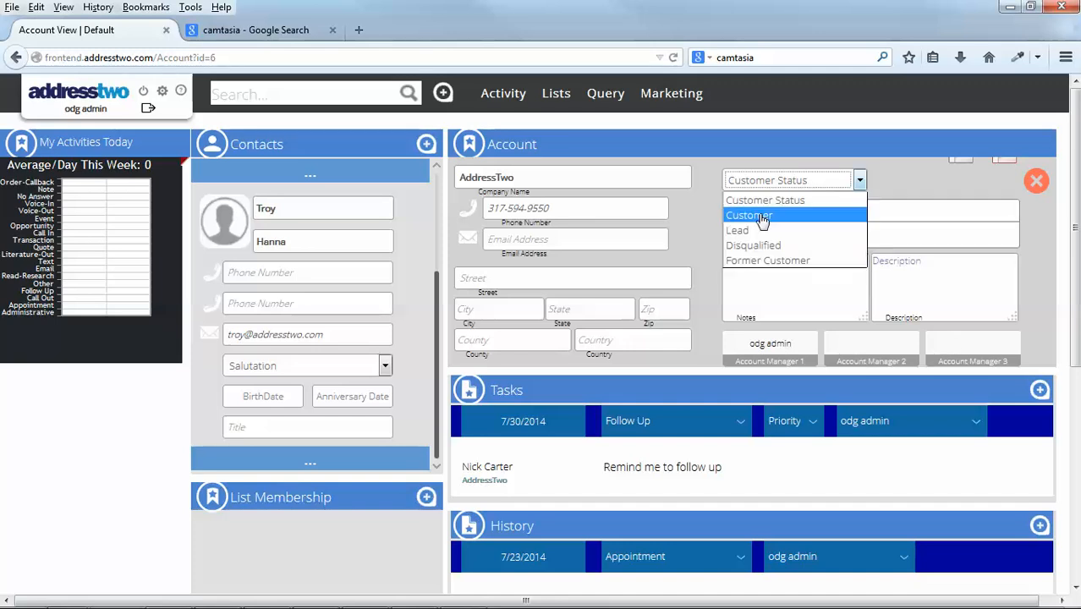
click(762, 216)
click(771, 212)
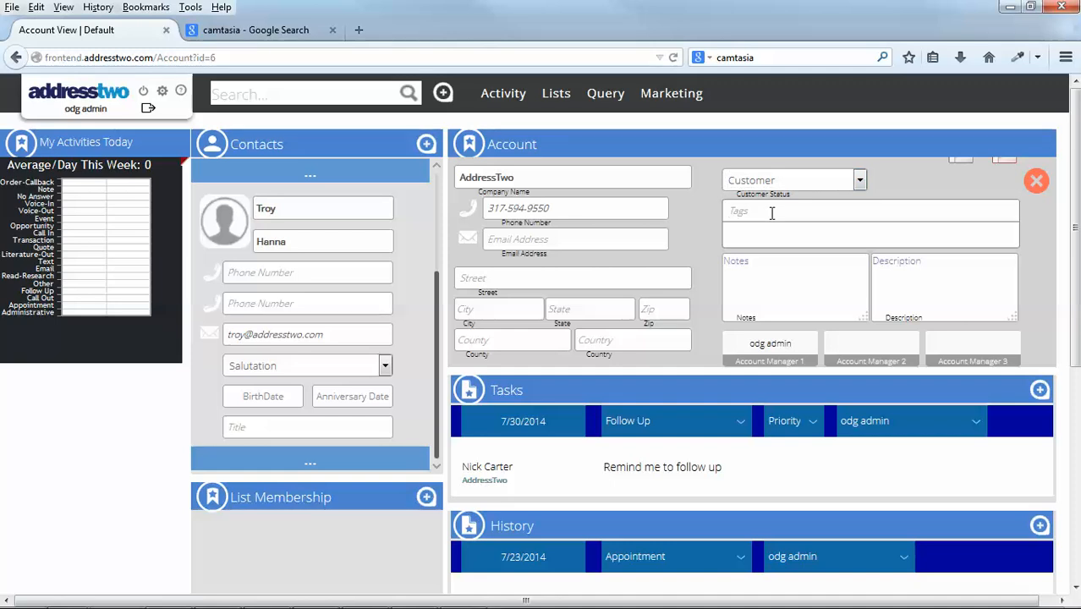
text(software company)
key(Return)
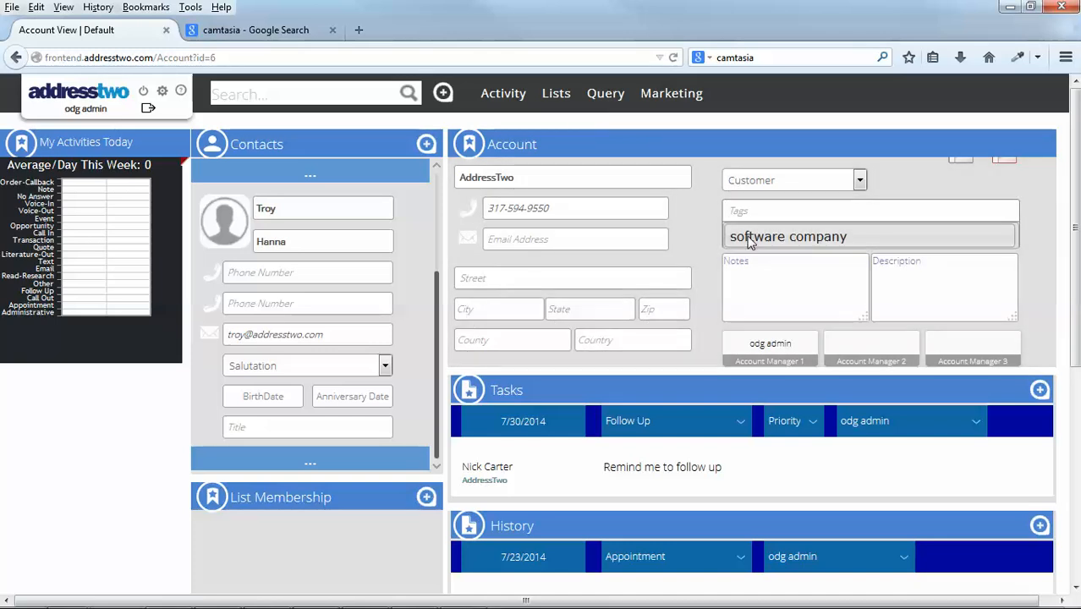
Build a query with the custom field criterion Customer Status Is Customer.
click(606, 94)
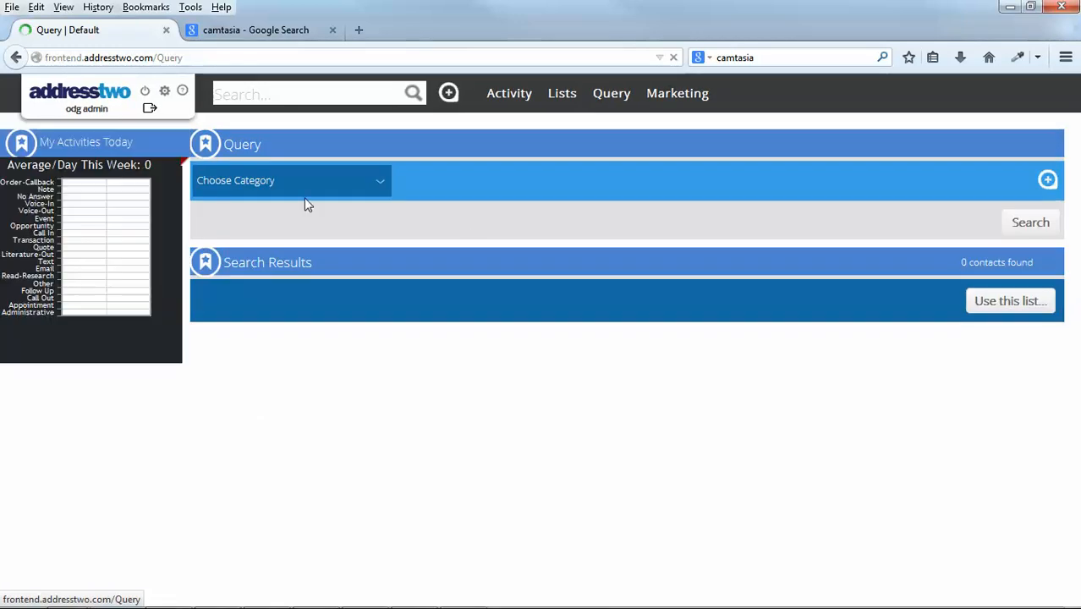
click(303, 187)
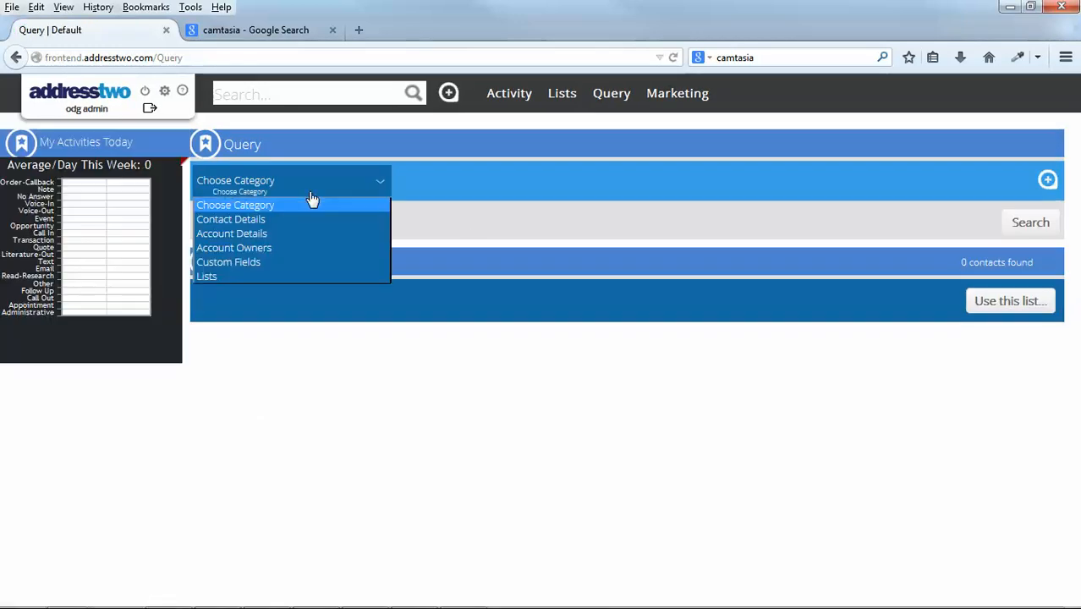
click(253, 262)
click(496, 190)
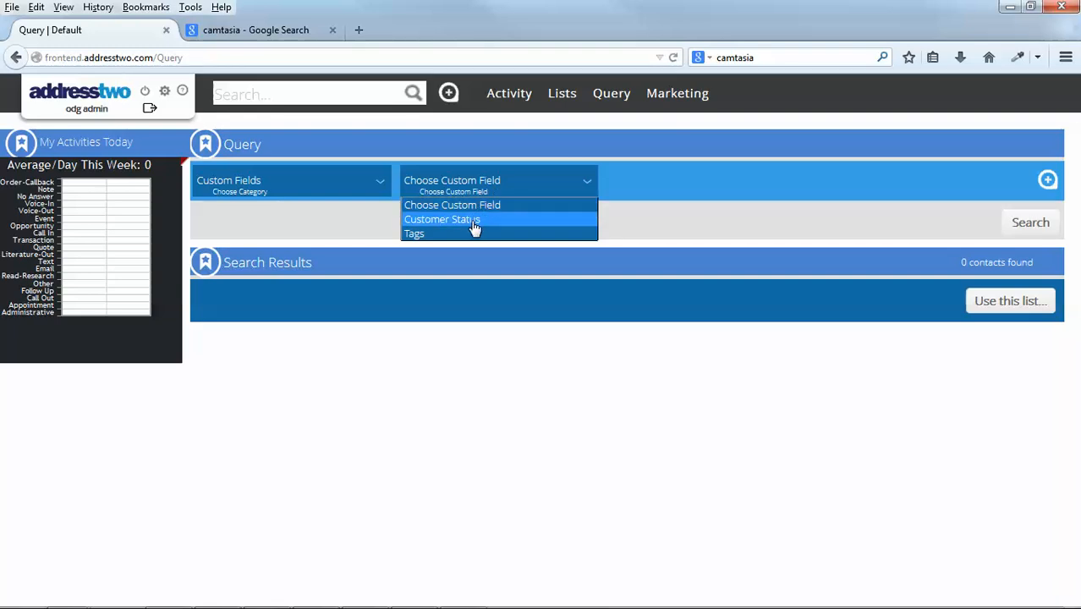
click(474, 224)
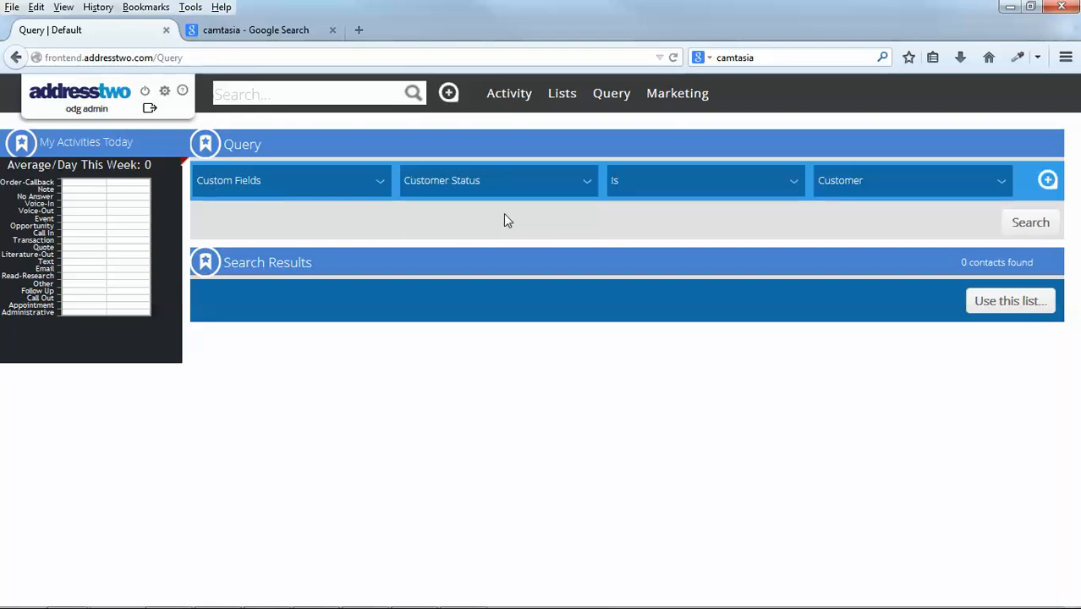
Add a second custom field criterion, Tags Is software company, to the query and run the search.
click(1049, 183)
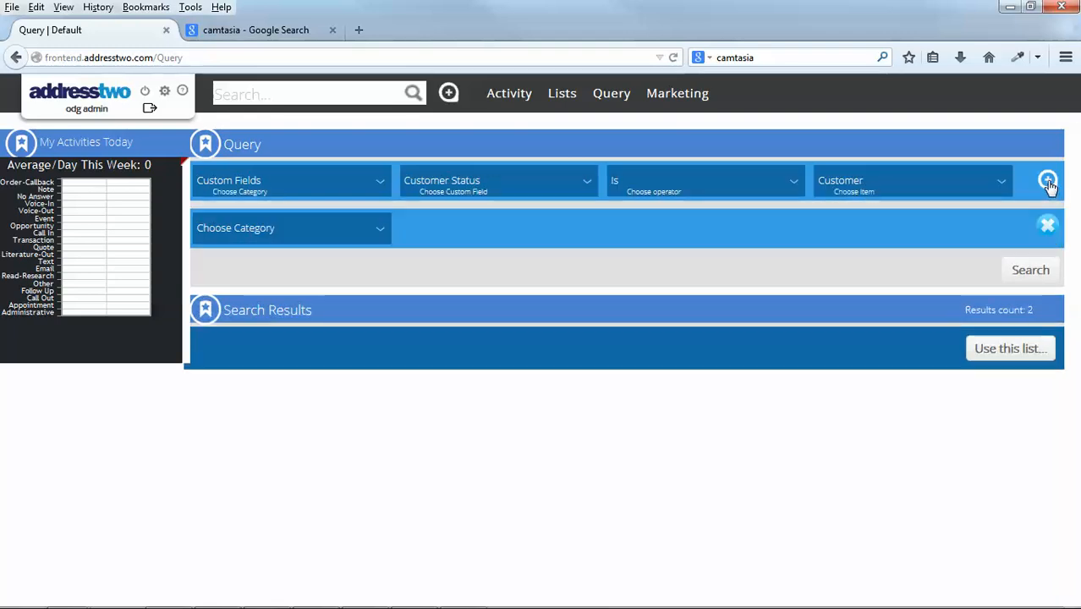
click(290, 230)
click(254, 311)
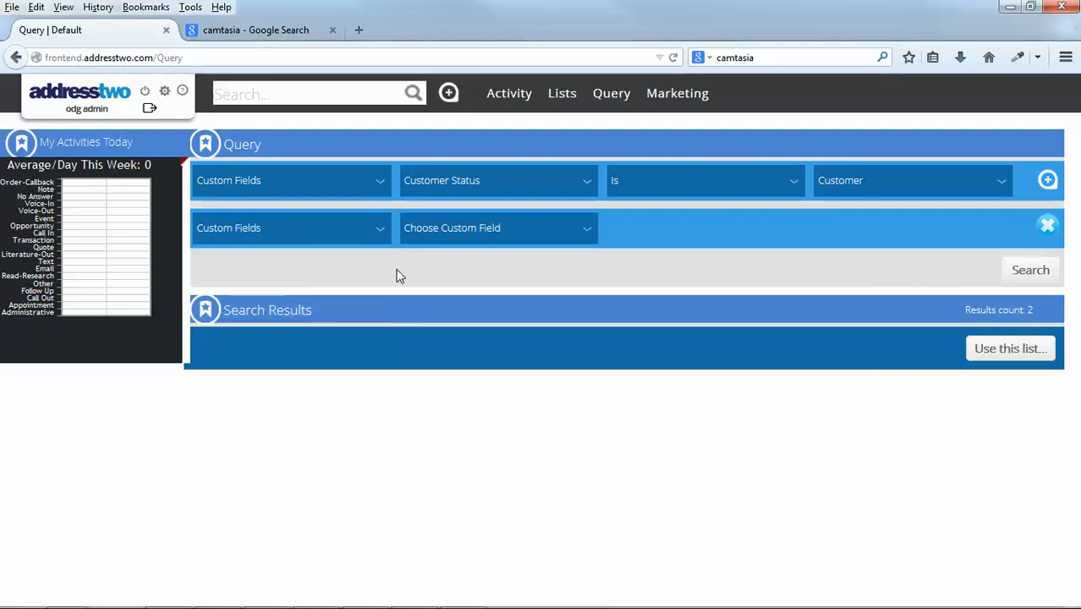
click(489, 237)
click(457, 281)
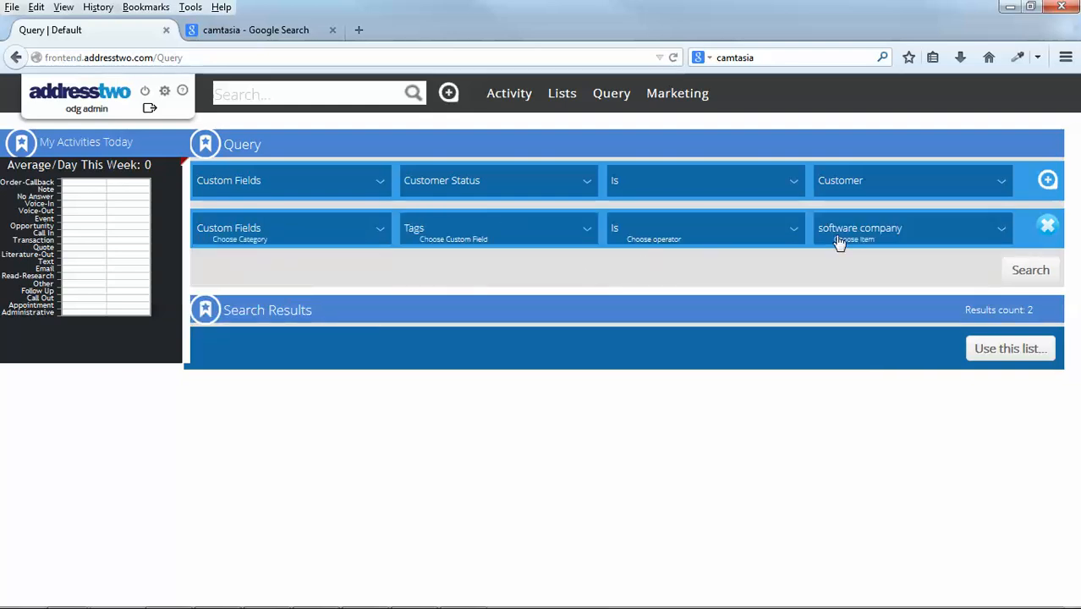
click(1019, 272)
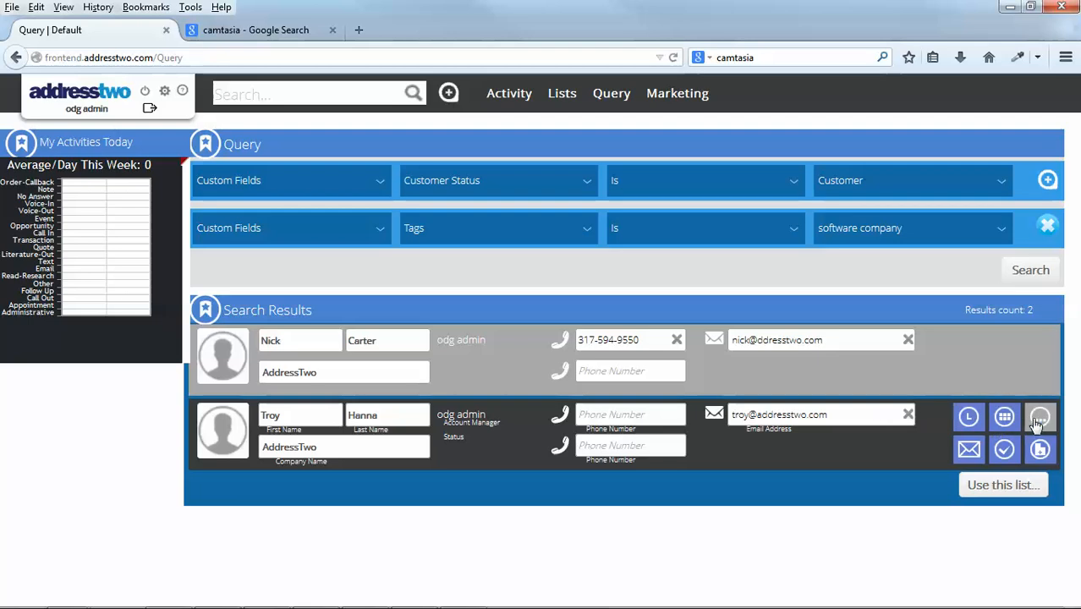
Open a new history entry for the second contact in the results, view the available event types and cancel the entry.
click(971, 418)
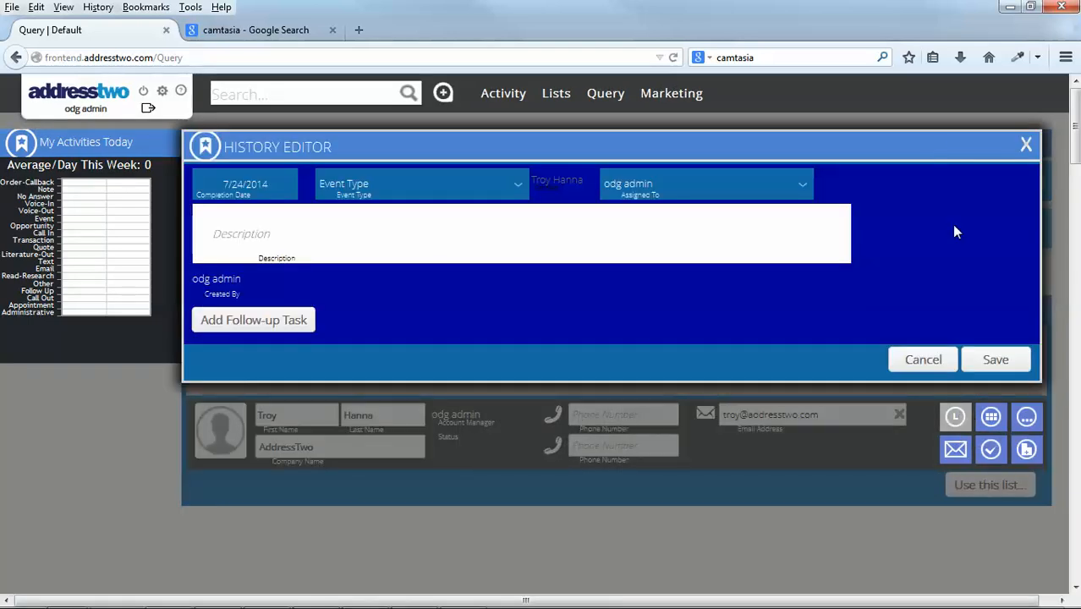
click(376, 184)
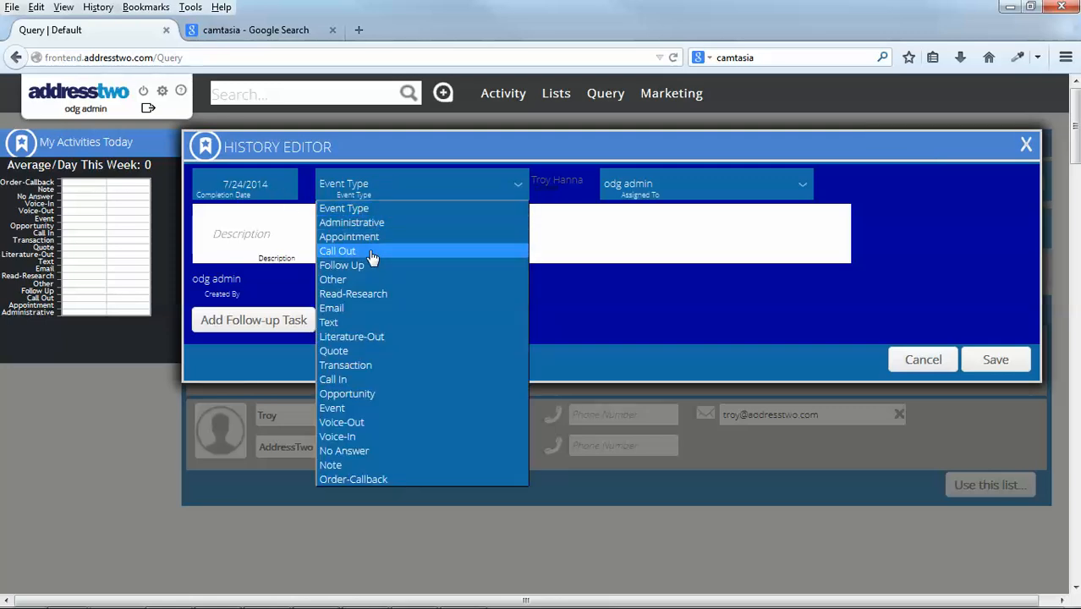
click(600, 239)
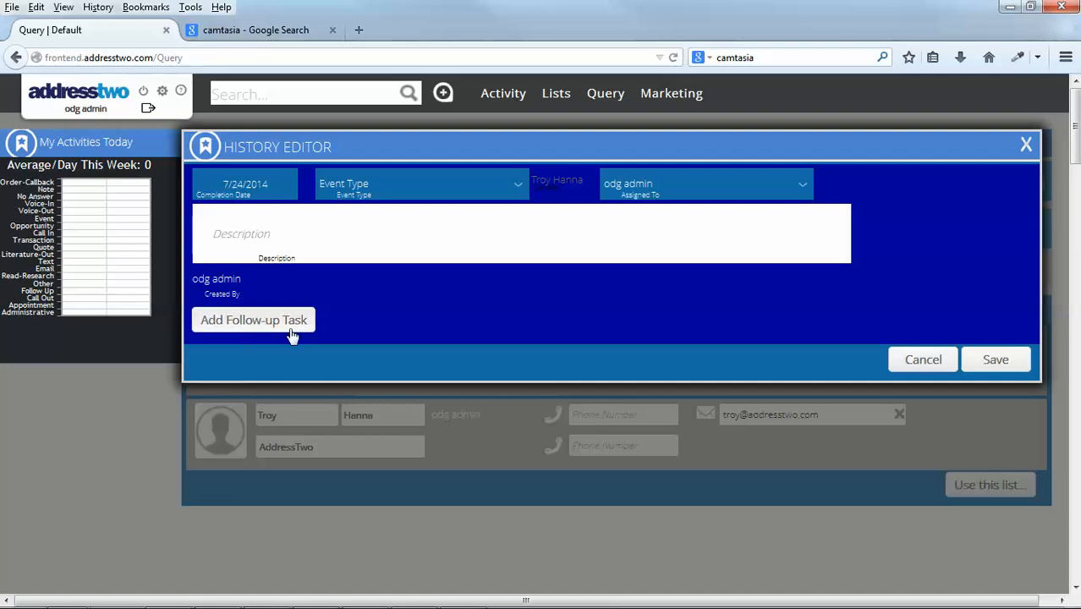
click(923, 360)
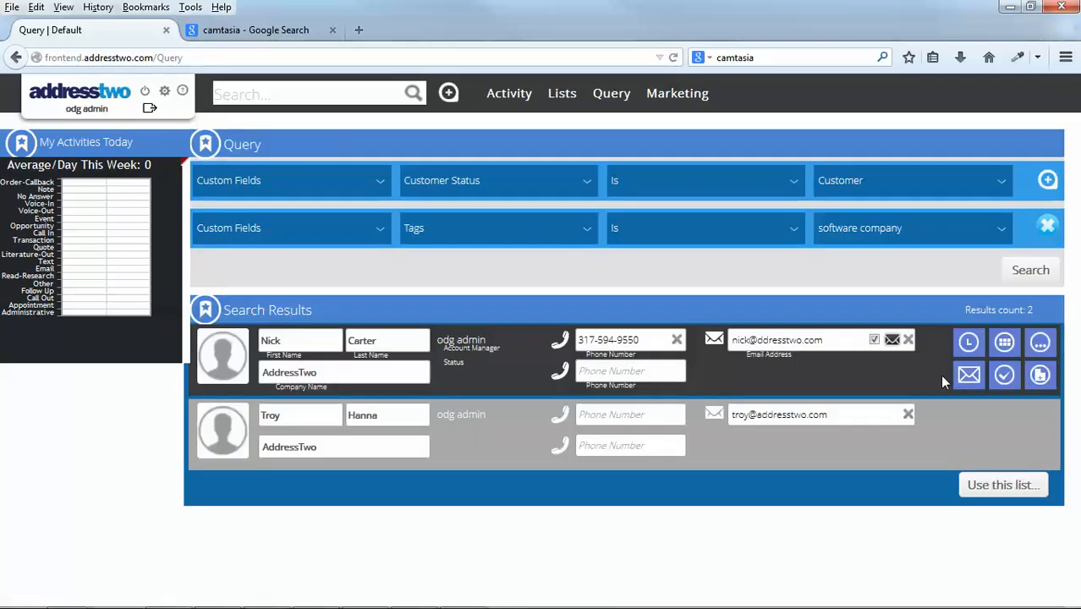
View the first result's account in a separate browser tab, close that tab and open the account's full view from the results.
click(1005, 344)
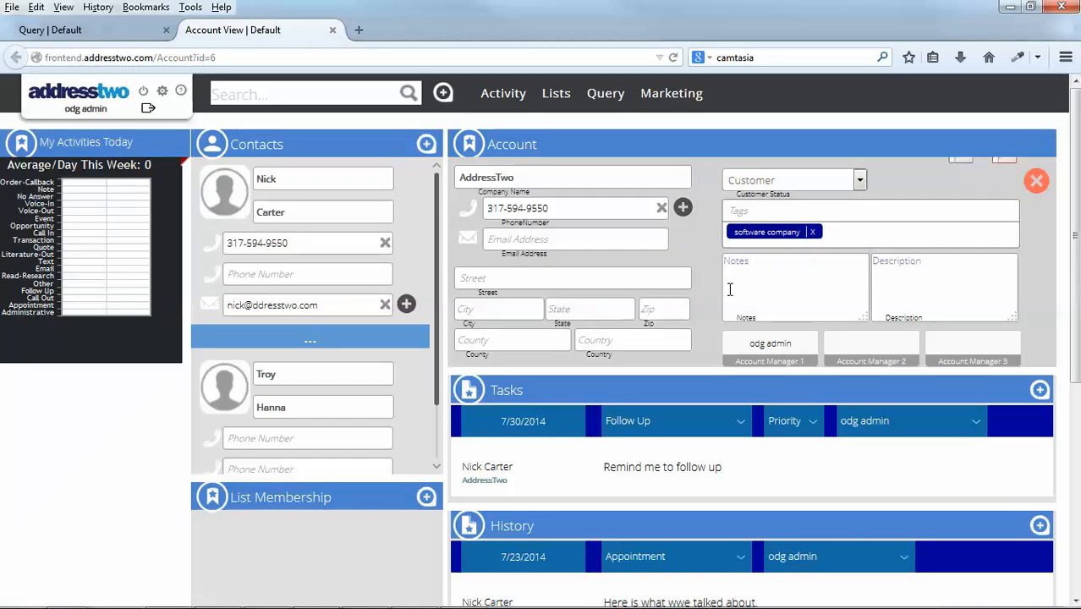
click(332, 30)
mouse_move(1034, 372)
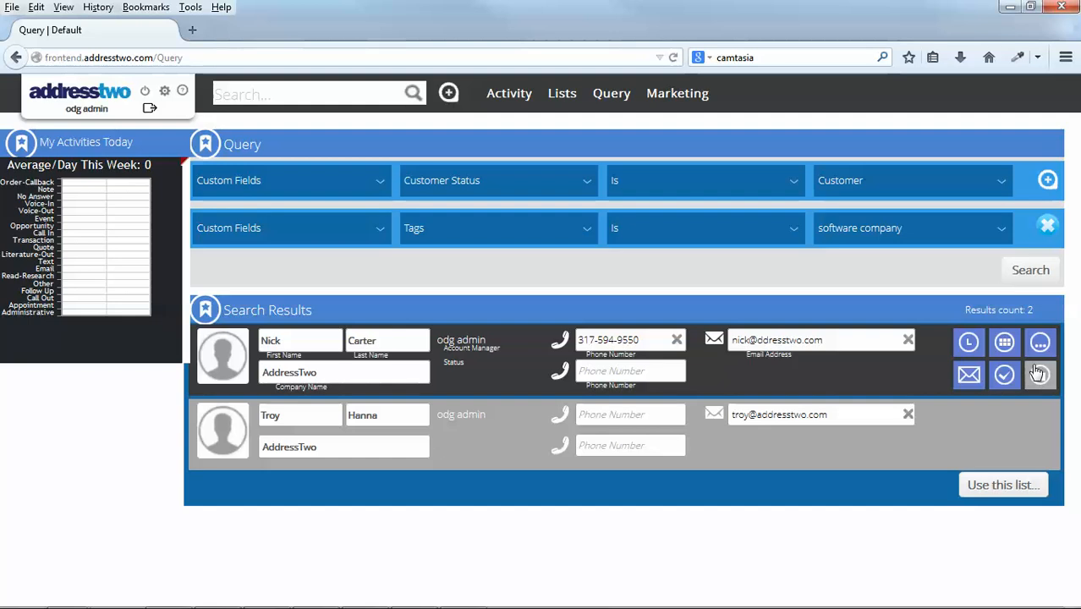
click(1041, 343)
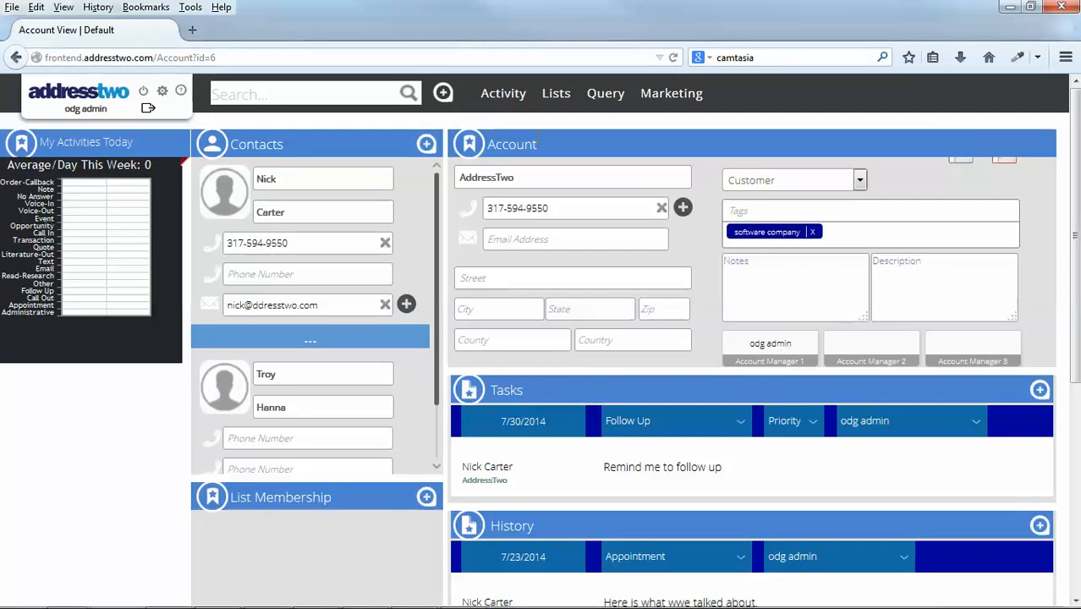
Open the activity overview and filter the events by the type History.
click(510, 100)
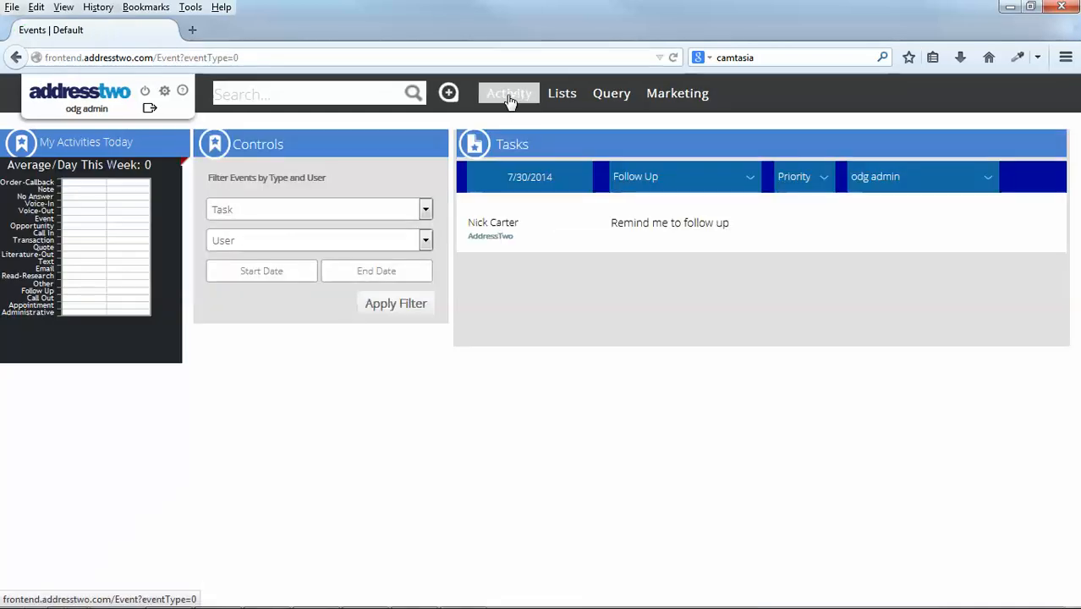
mouse_move(679, 254)
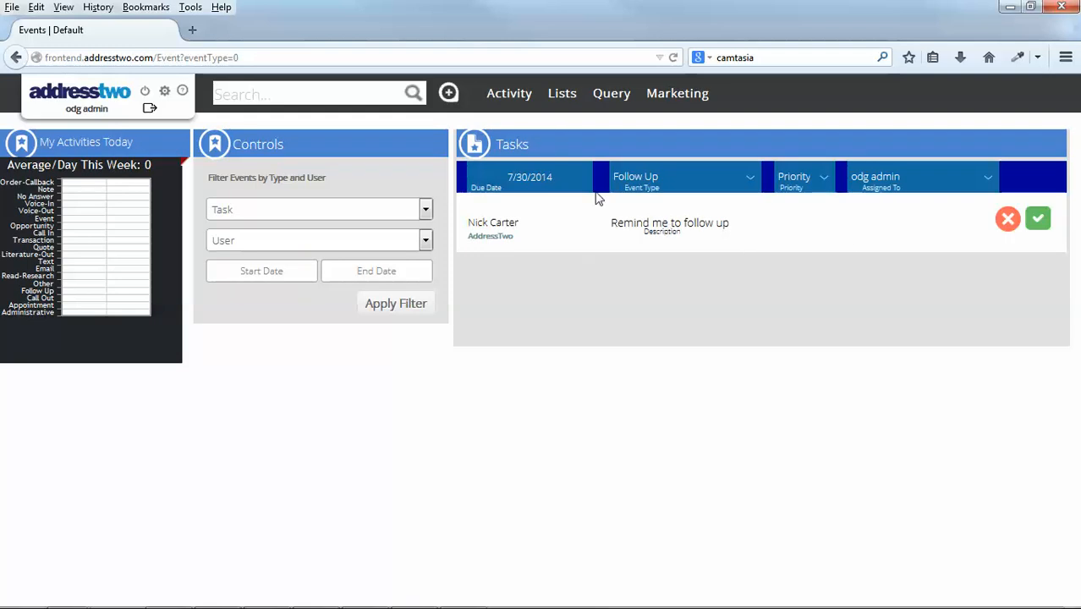
mouse_move(519, 230)
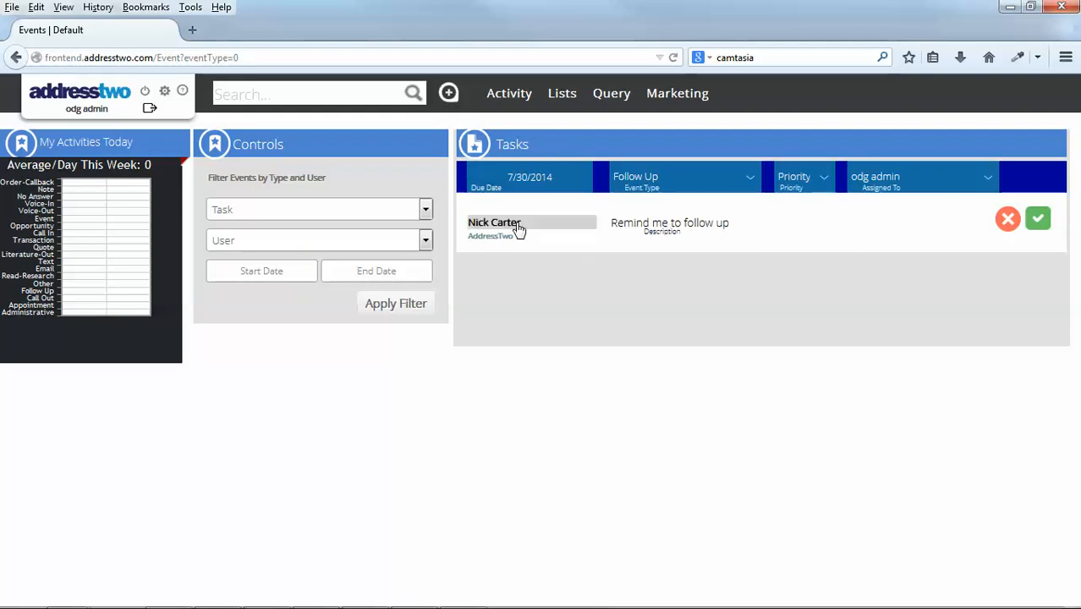
click(426, 212)
click(349, 245)
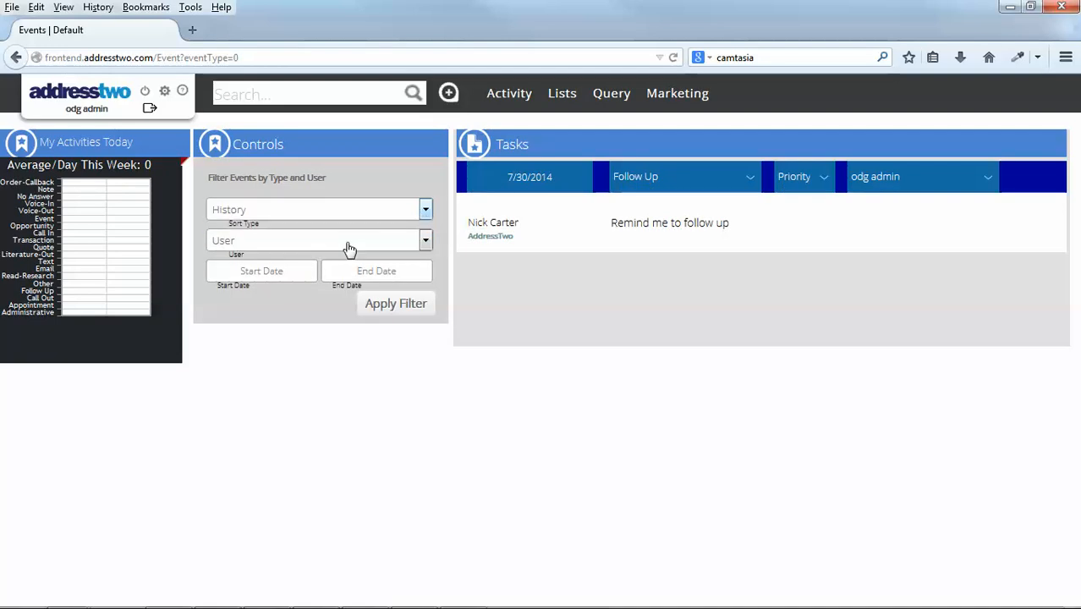
mouse_move(485, 249)
click(411, 303)
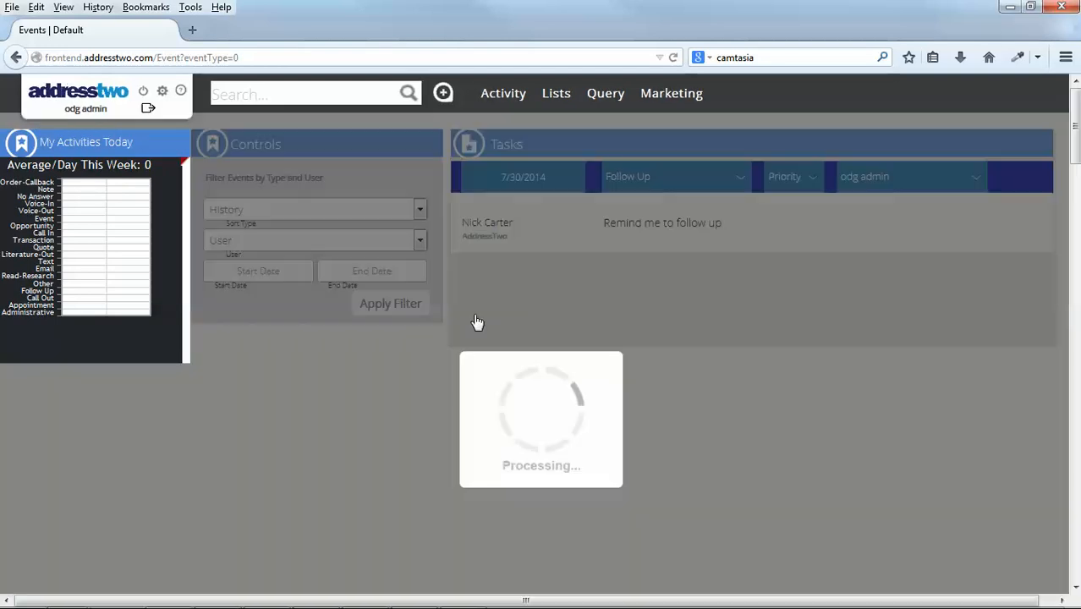
mouse_move(746, 226)
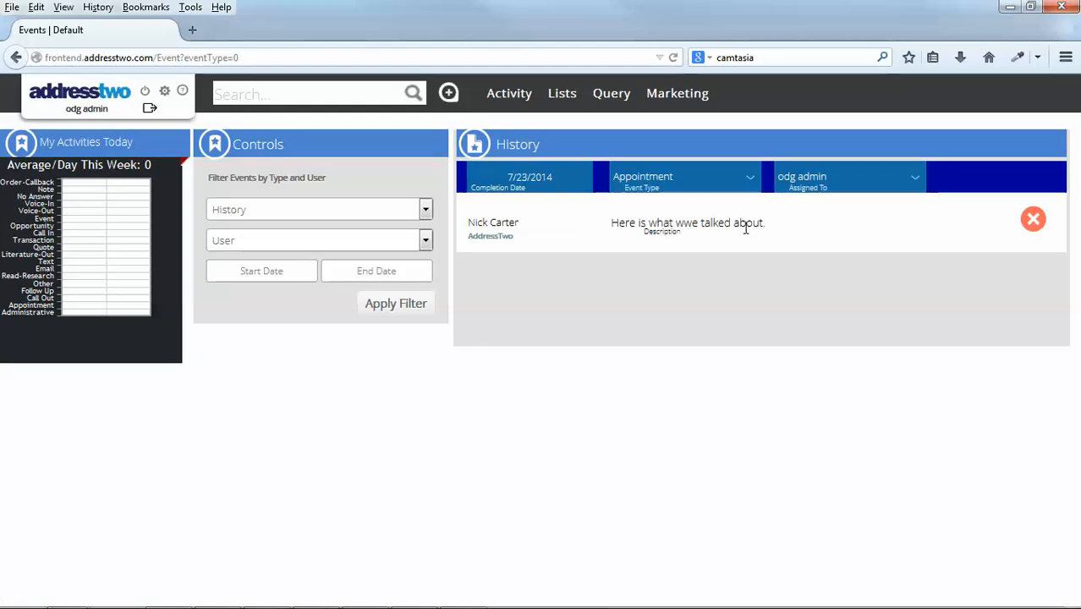
Check the user filter's choices and reload the activity overview to examine the task list.
click(378, 240)
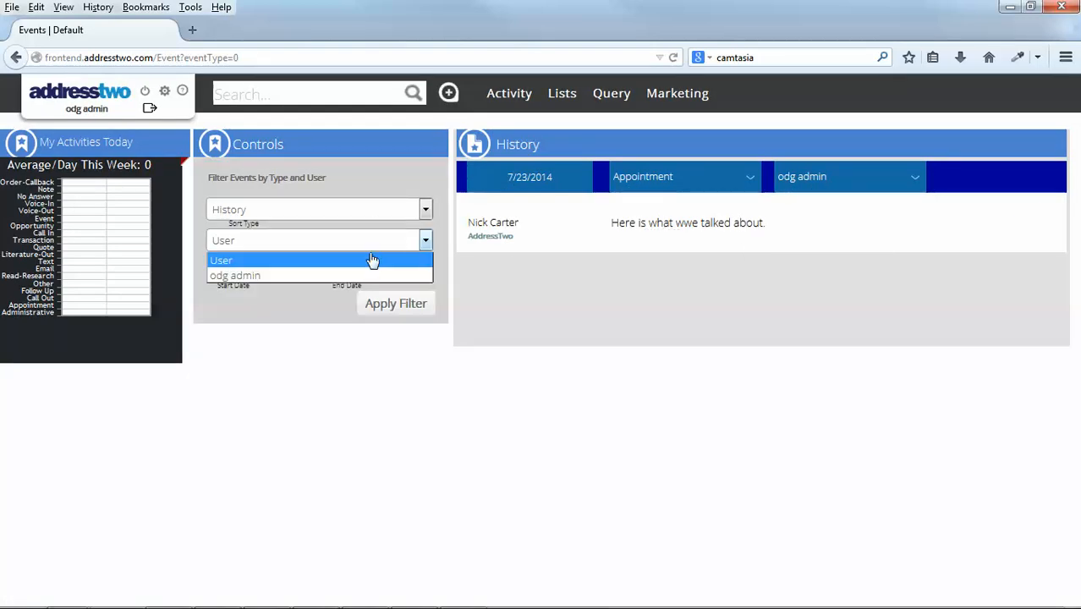
click(372, 245)
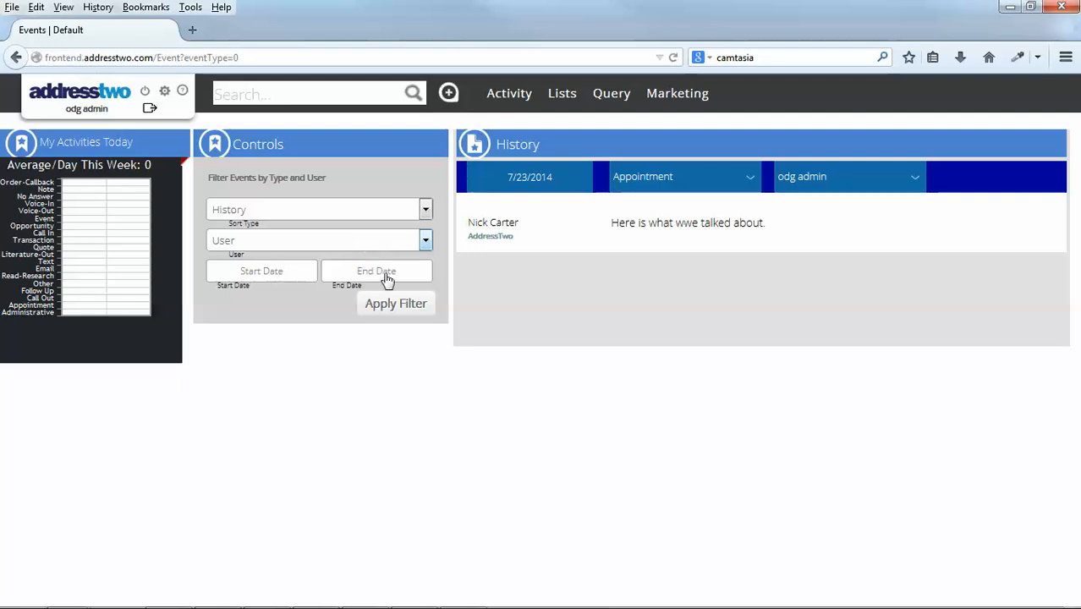
click(508, 100)
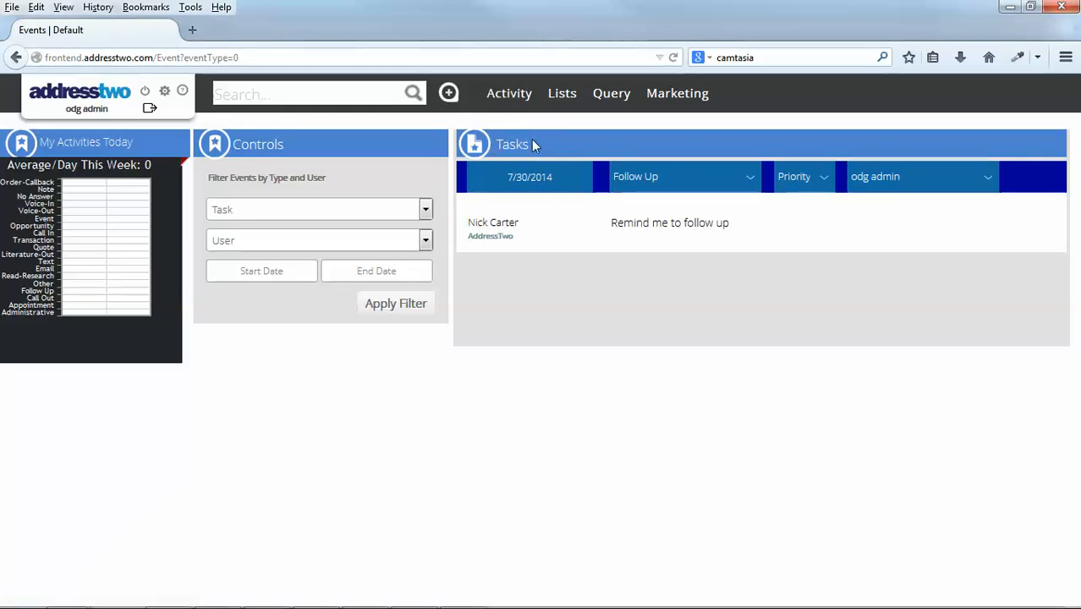
mouse_move(822, 252)
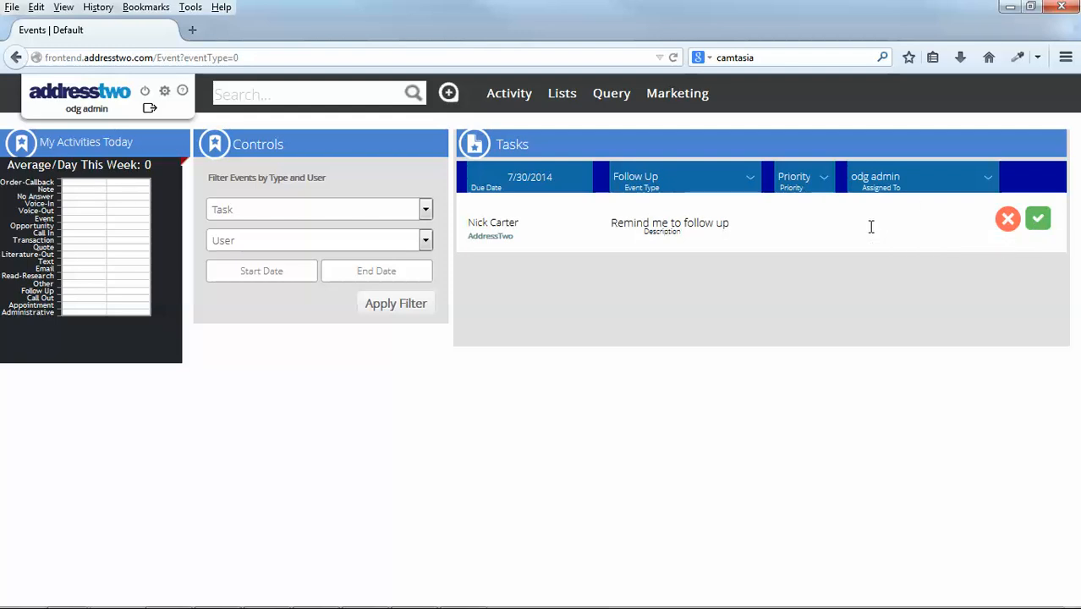
mouse_move(866, 220)
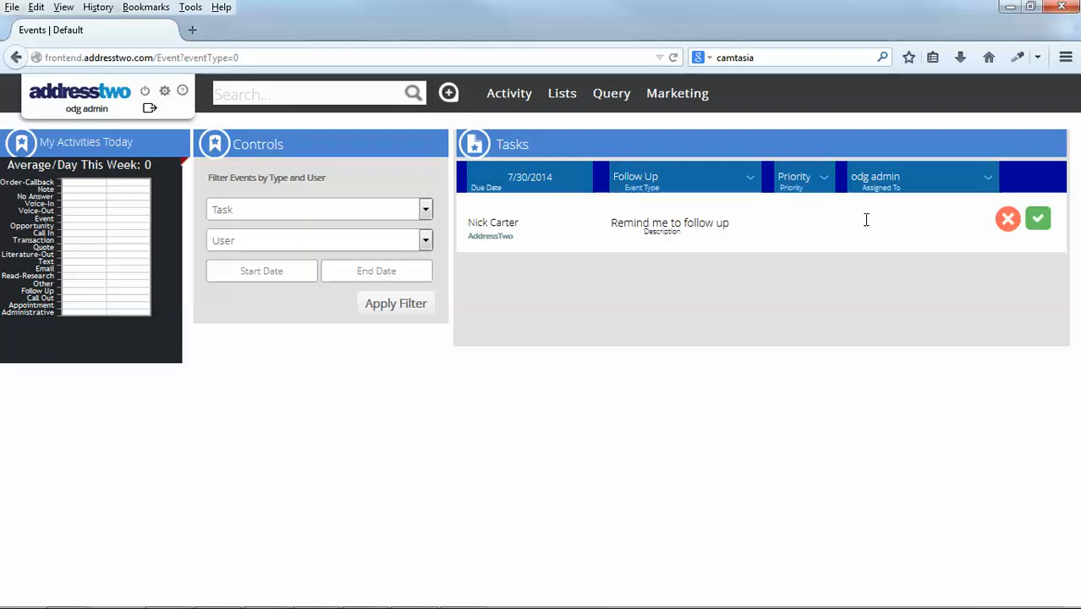